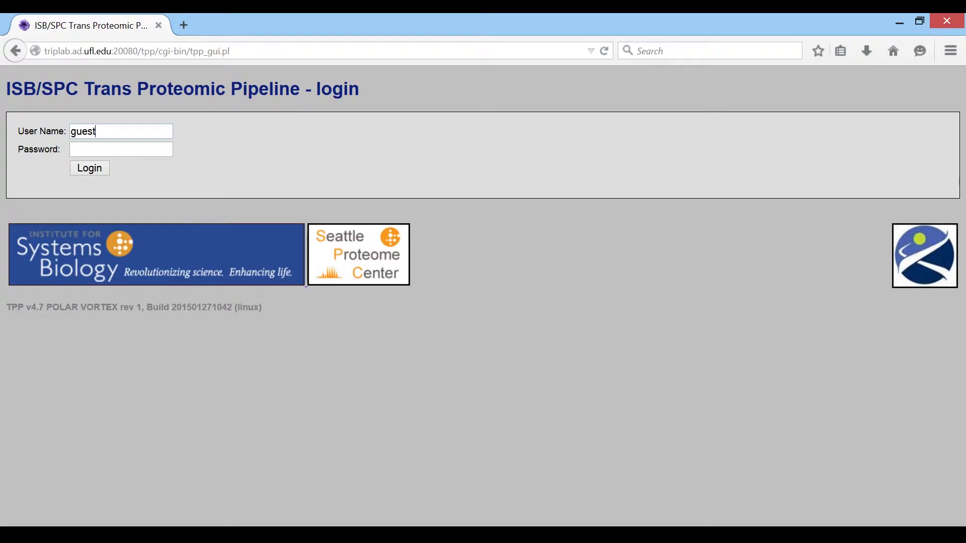
Log in to the TPP web interface as guest, letting the browser remember the password.
{"action": "key", "text": "ctrl+a"}
{"action": "key", "text": "Tab"}
{"action": "type", "text": "guest"}
{"action": "left_click", "coordinate": [82, 171]}
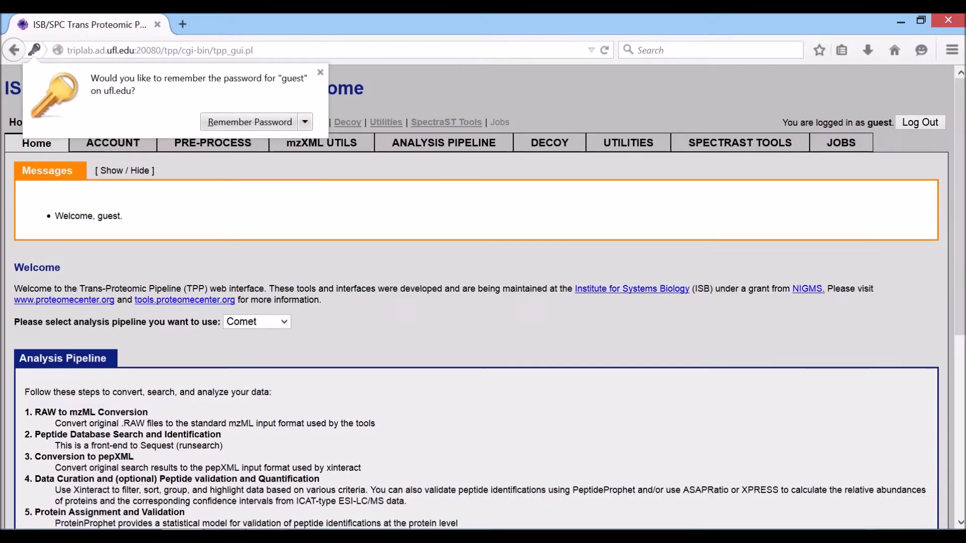
{"action": "left_click", "coordinate": [297, 124]}
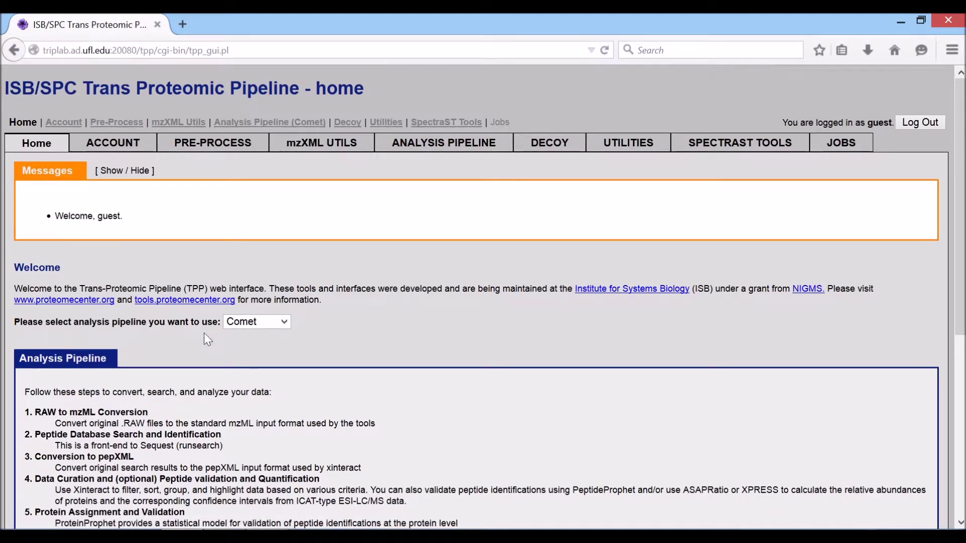
{"action": "scroll", "coordinate": [205, 331], "scroll_direction": "down", "scroll_amount": 5}
{"action": "scroll", "coordinate": [201, 336], "scroll_direction": "up", "scroll_amount": 1}
{"action": "scroll", "coordinate": [205, 343], "scroll_direction": "up", "scroll_amount": 5}
Select Tandem instead of Comet as the session's analysis pipeline.
{"action": "left_click", "coordinate": [284, 324]}
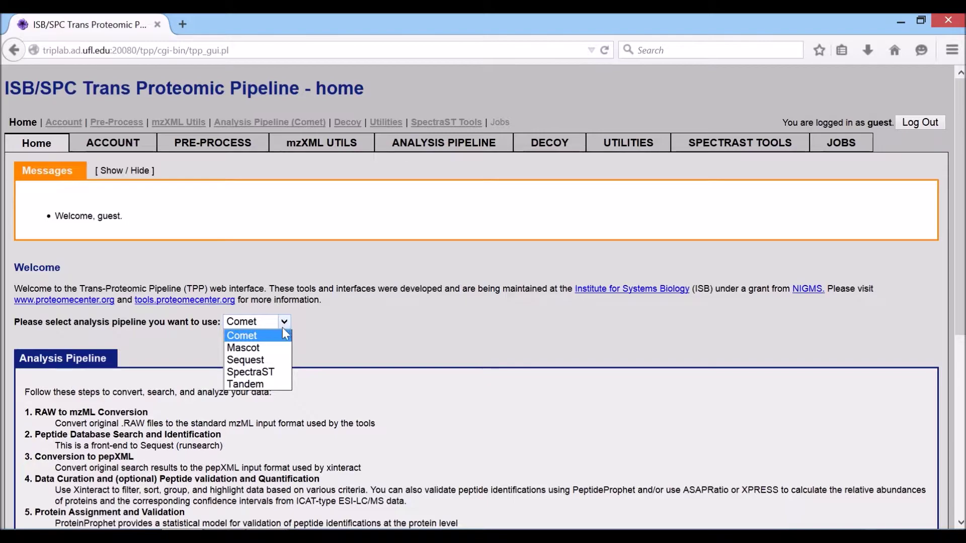
{"action": "left_click", "coordinate": [245, 385]}
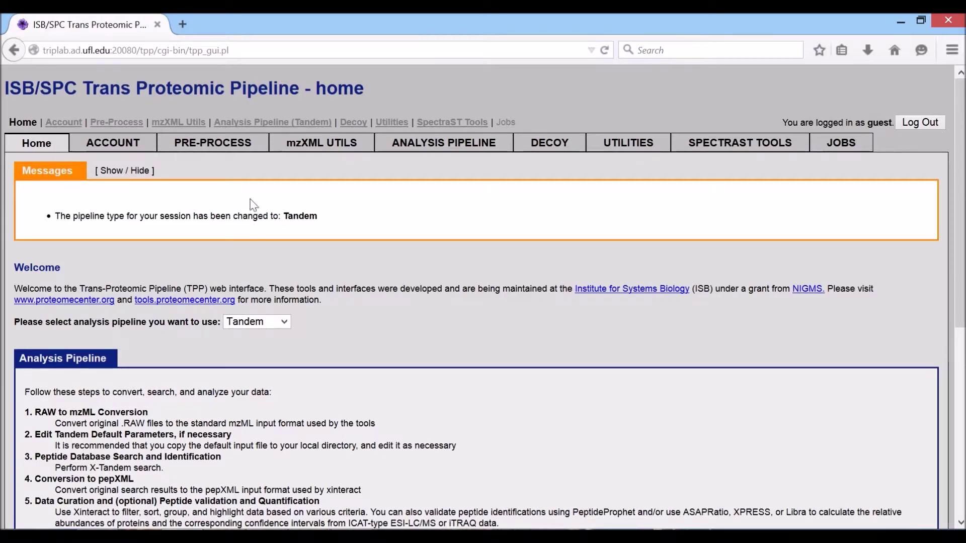
{"action": "mouse_move", "coordinate": [265, 130]}
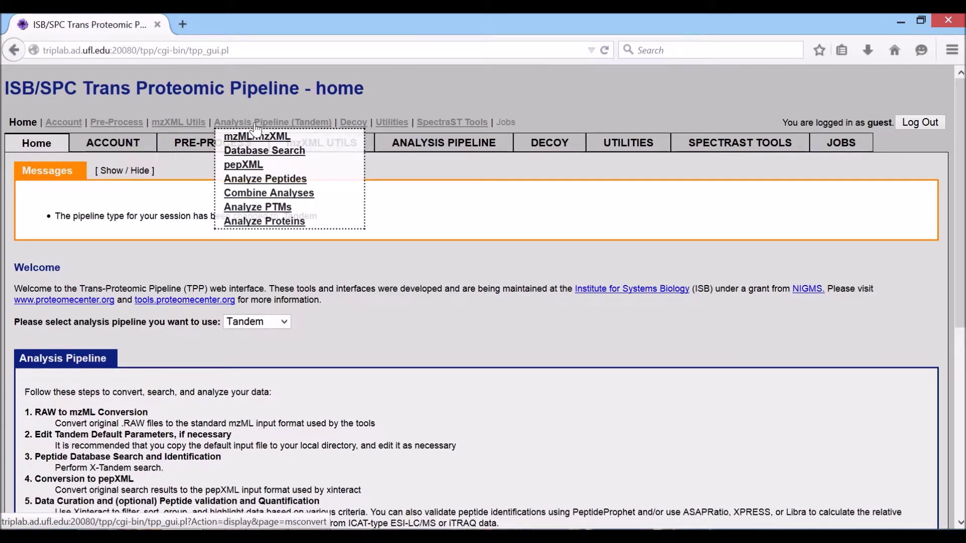
Open the mzML/mzXML conversion page, keep Thermo RAW as input type, and open the file chooser.
{"action": "left_click", "coordinate": [255, 138]}
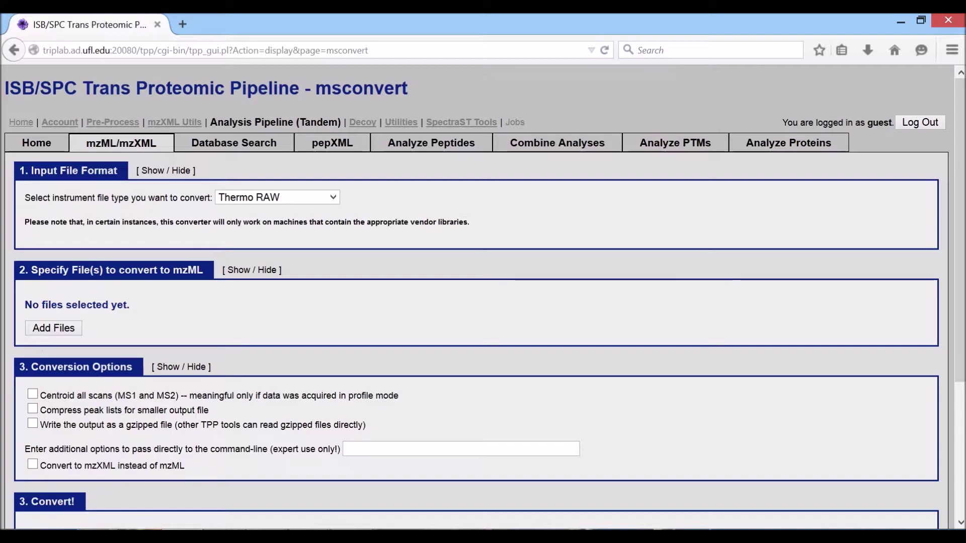
{"action": "left_click", "coordinate": [244, 198]}
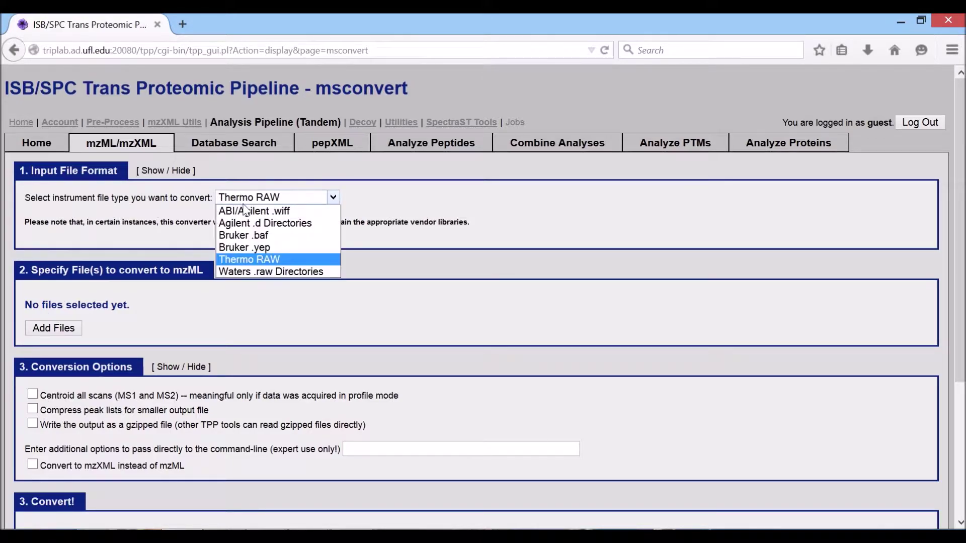
{"action": "left_click", "coordinate": [241, 260]}
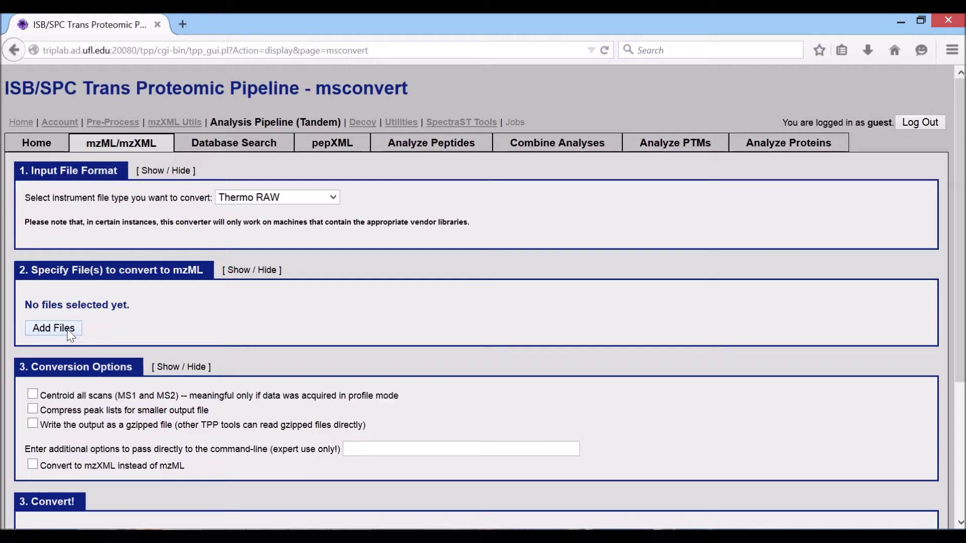
{"action": "left_click", "coordinate": [69, 330]}
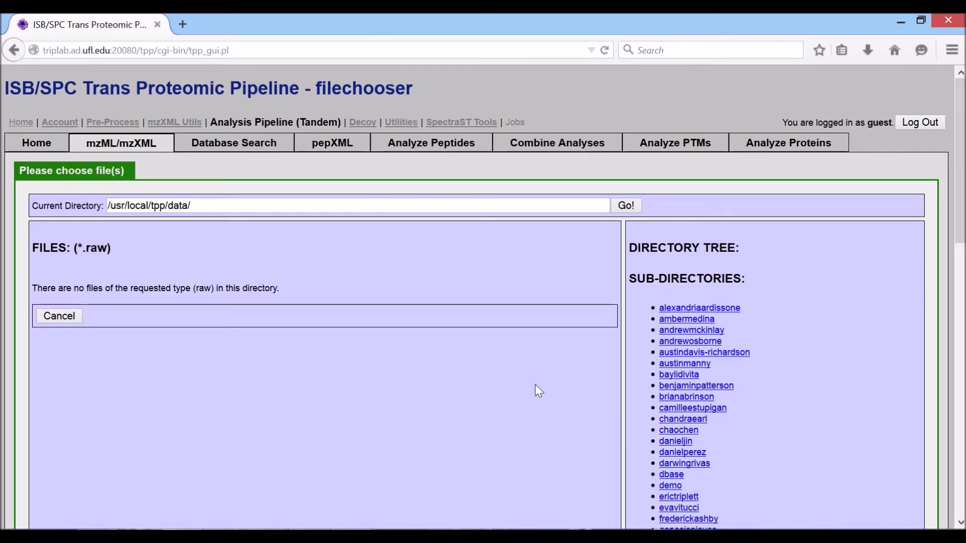
Browse the file chooser into the guest data folder's raw file listing.
{"action": "scroll", "coordinate": [639, 358], "scroll_direction": "down", "scroll_amount": 10}
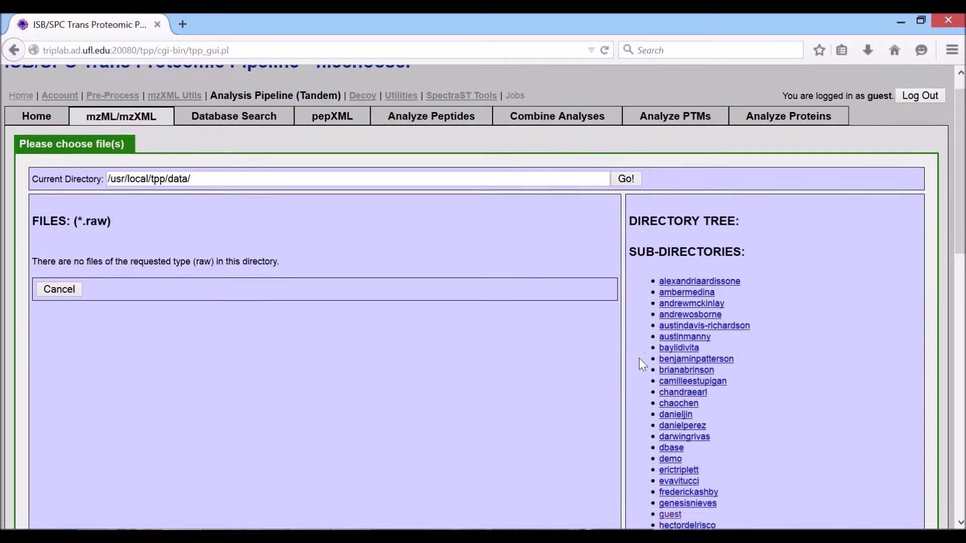
{"action": "scroll", "coordinate": [639, 358], "scroll_direction": "up", "scroll_amount": 10}
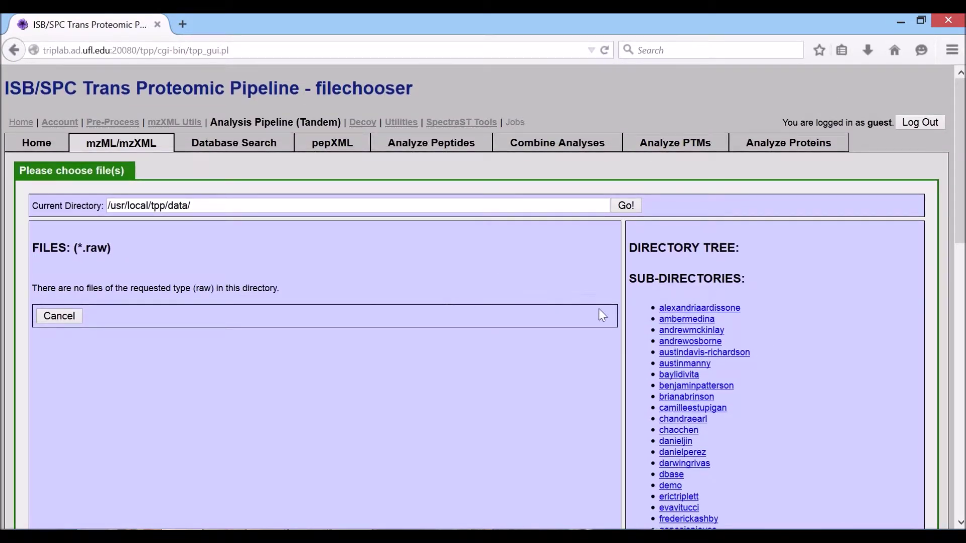
{"action": "scroll", "coordinate": [703, 481], "scroll_direction": "down", "scroll_amount": 10}
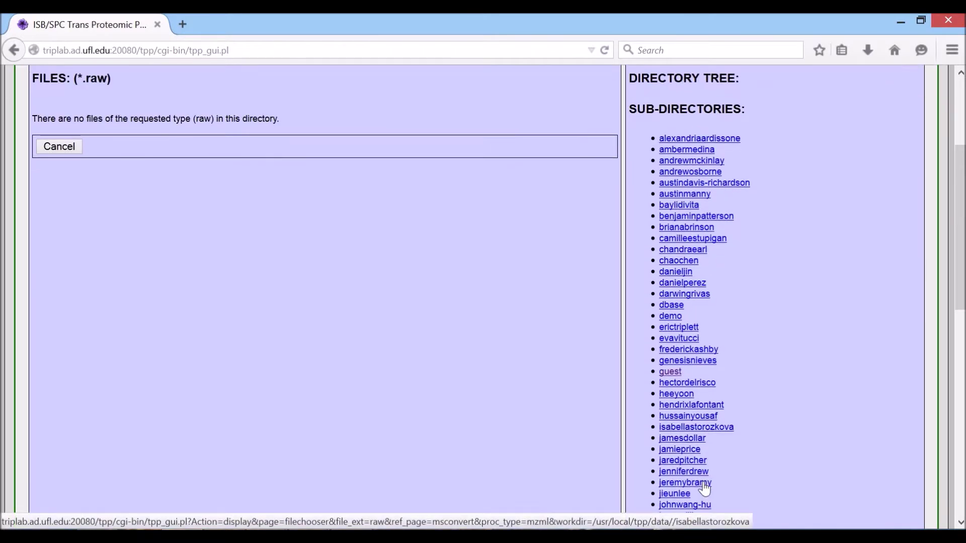
{"action": "scroll", "coordinate": [705, 487], "scroll_direction": "down", "scroll_amount": 3}
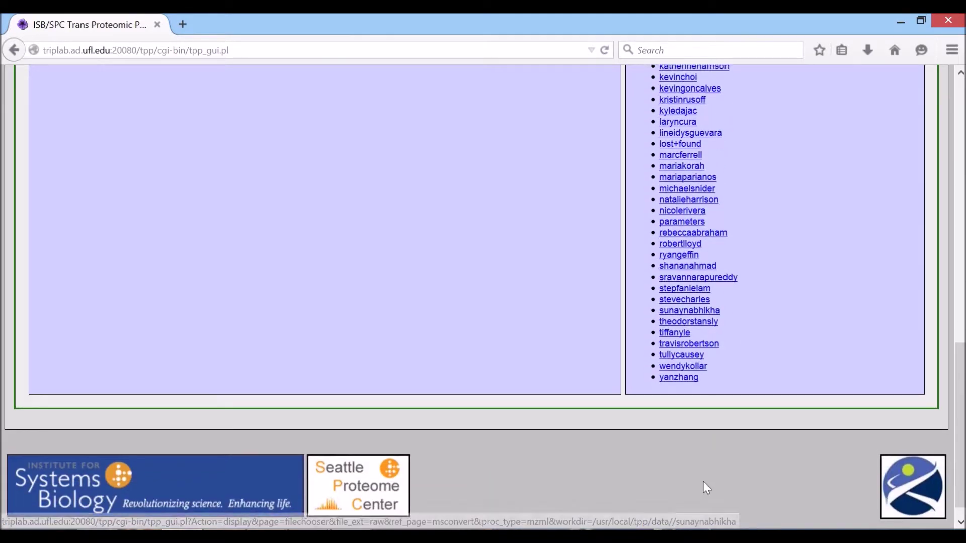
{"action": "scroll", "coordinate": [704, 487], "scroll_direction": "up", "scroll_amount": 10}
{"action": "scroll", "coordinate": [703, 481], "scroll_direction": "up", "scroll_amount": 4}
{"action": "scroll", "coordinate": [703, 483], "scroll_direction": "down", "scroll_amount": 4}
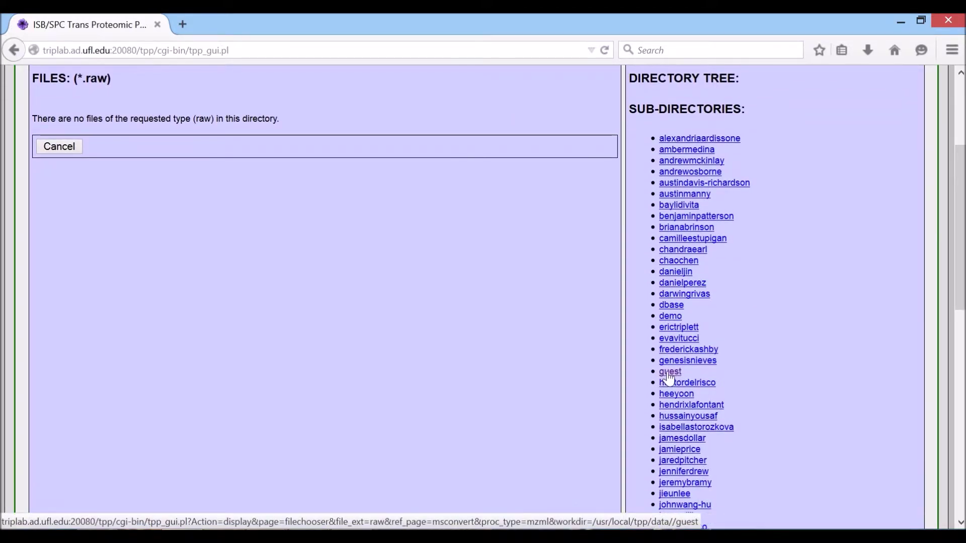
{"action": "left_click", "coordinate": [667, 373]}
{"action": "scroll", "coordinate": [662, 276], "scroll_direction": "down", "scroll_amount": 2}
{"action": "scroll", "coordinate": [671, 375], "scroll_direction": "down", "scroll_amount": 1}
{"action": "left_click", "coordinate": [670, 373]}
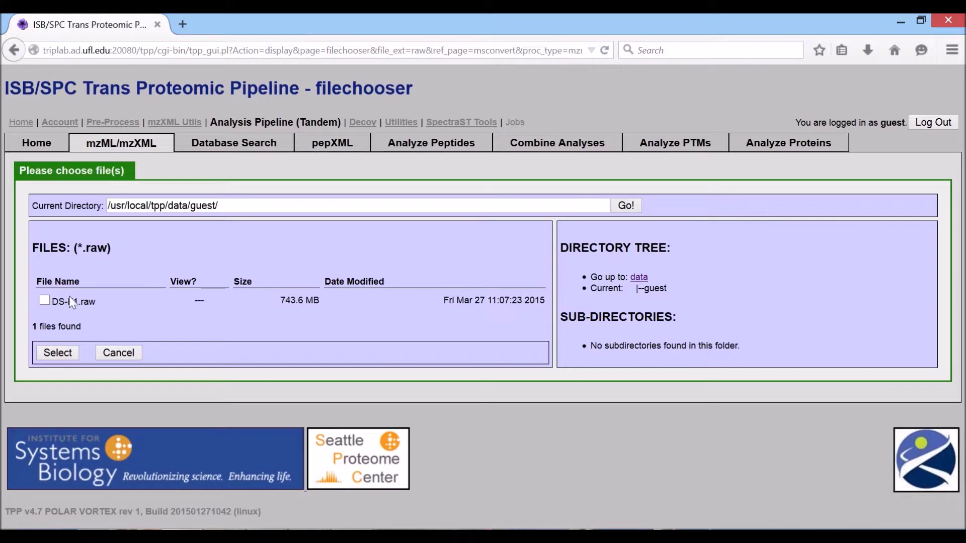
Tick DS-F1.raw and add it to the files to convert.
{"action": "left_click_drag", "start_coordinate": [74, 301], "coordinate": [509, 301]}
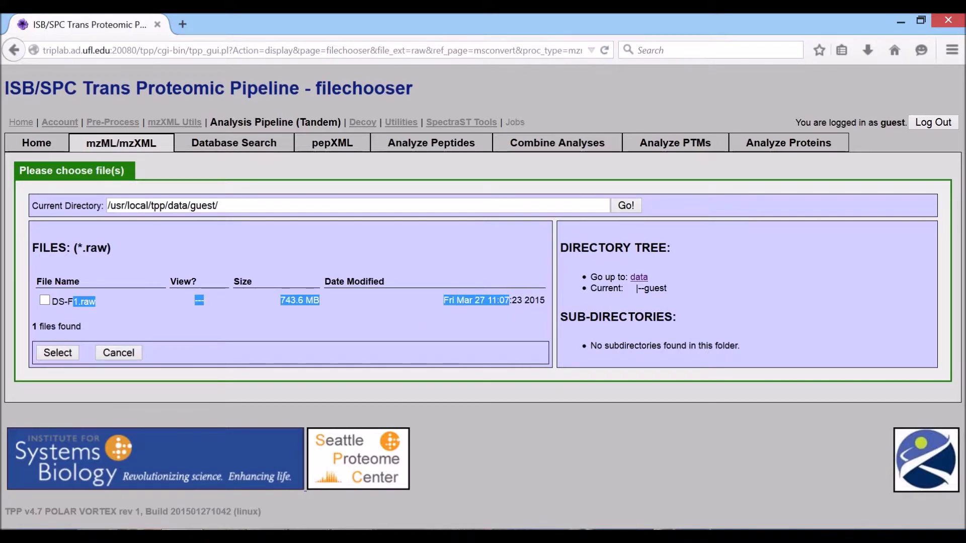
{"action": "left_click", "coordinate": [427, 296]}
{"action": "left_click_drag", "start_coordinate": [116, 205], "coordinate": [219, 205]}
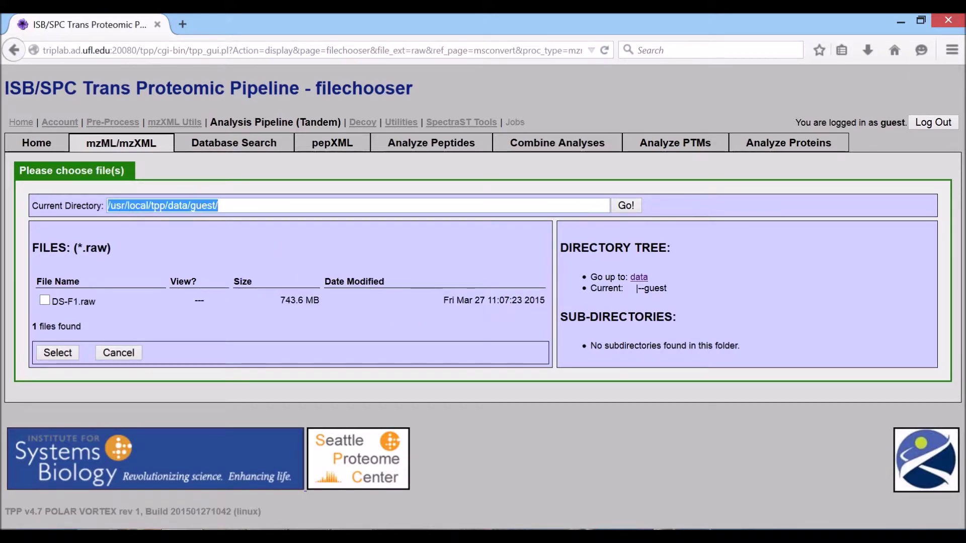
{"action": "double_click", "coordinate": [202, 206]}
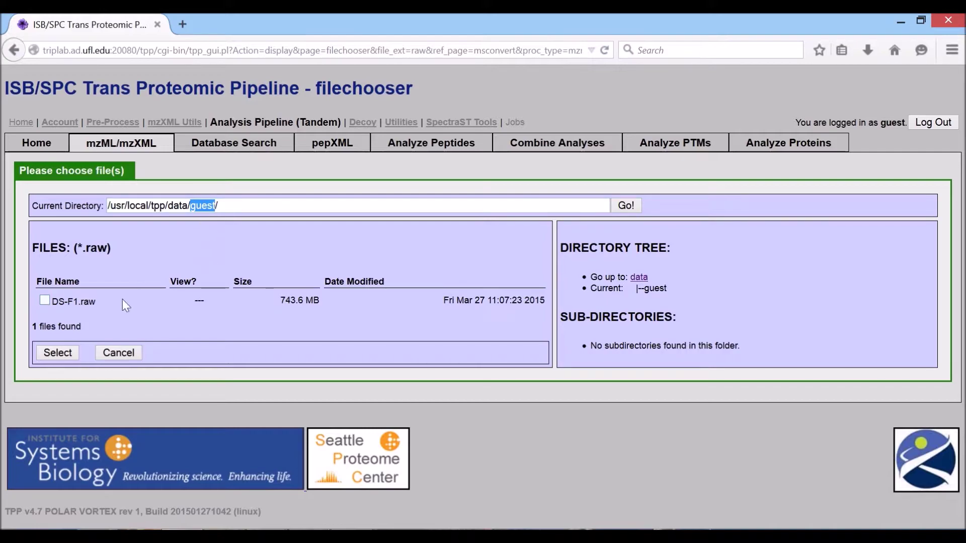
{"action": "left_click", "coordinate": [226, 294]}
{"action": "left_click_drag", "start_coordinate": [51, 300], "coordinate": [98, 303]}
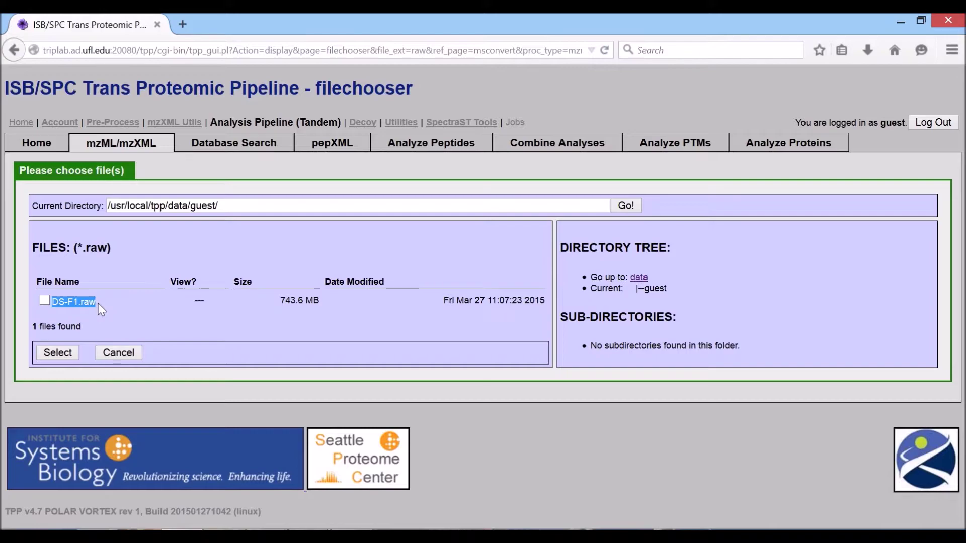
{"action": "left_click", "coordinate": [98, 300]}
{"action": "left_click_drag", "start_coordinate": [96, 301], "coordinate": [58, 301]}
{"action": "left_click", "coordinate": [44, 300]}
{"action": "left_click", "coordinate": [145, 322]}
{"action": "left_click", "coordinate": [54, 354]}
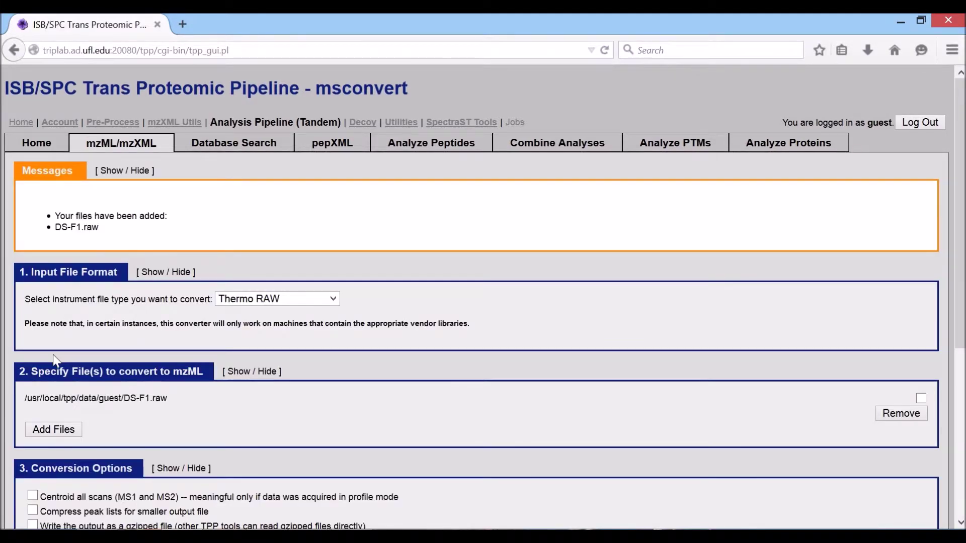
Check the full path of the added DS-F1.raw input file.
{"action": "scroll", "coordinate": [53, 354], "scroll_direction": "down", "scroll_amount": 3}
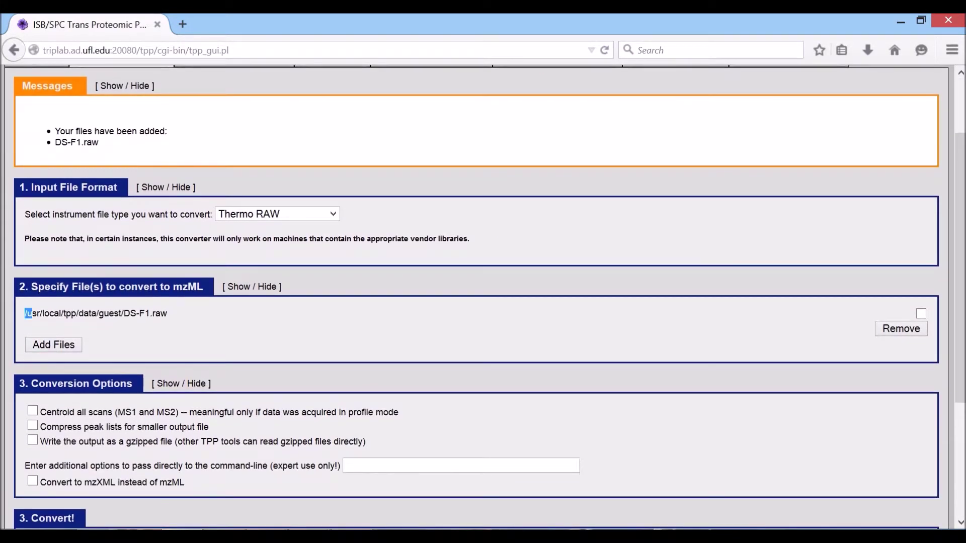
{"action": "left_click_drag", "start_coordinate": [25, 313], "coordinate": [171, 314]}
{"action": "left_click", "coordinate": [178, 309]}
{"action": "left_click_drag", "start_coordinate": [168, 313], "coordinate": [27, 313]}
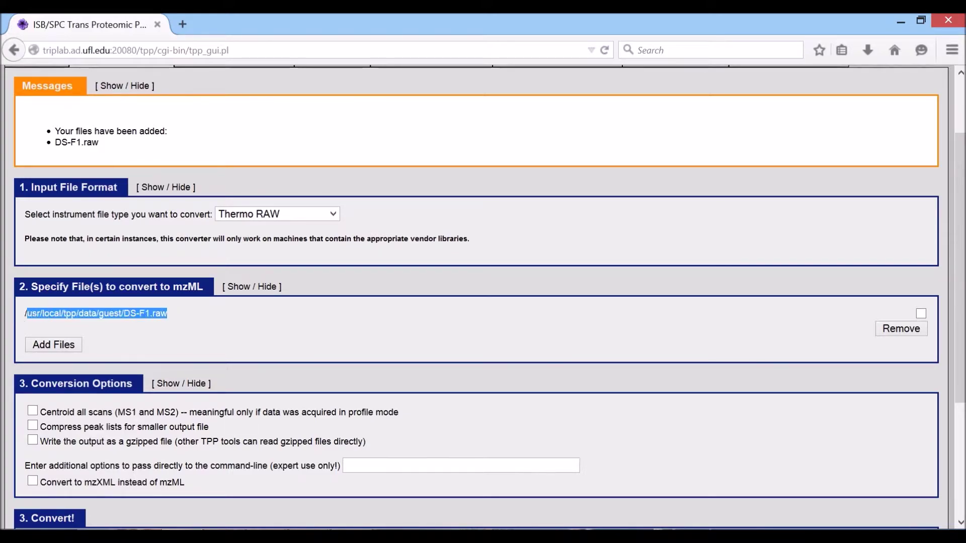
{"action": "left_click", "coordinate": [200, 331]}
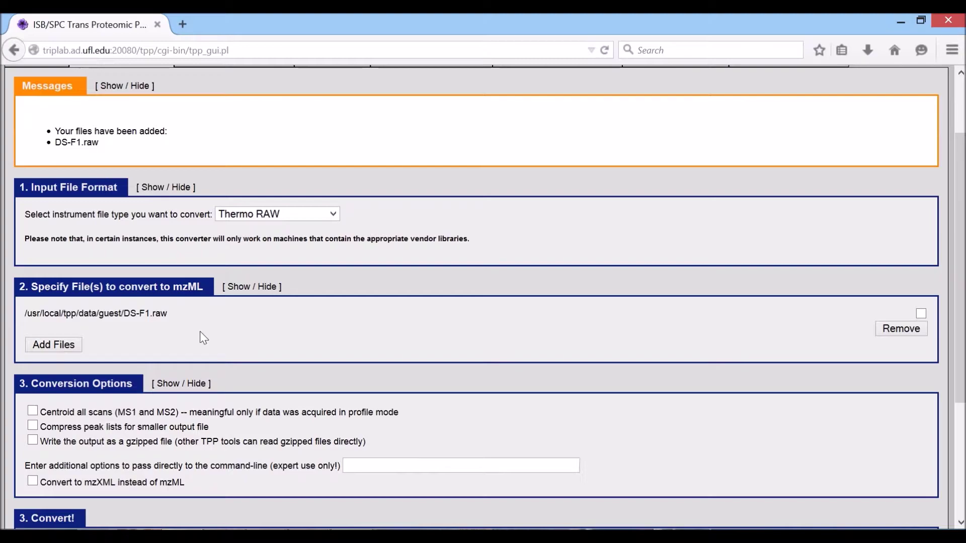
Scroll to '3. Convert!' and launch the DS-F1.raw to mzML conversion.
{"action": "scroll", "coordinate": [200, 331], "scroll_direction": "down", "scroll_amount": 5}
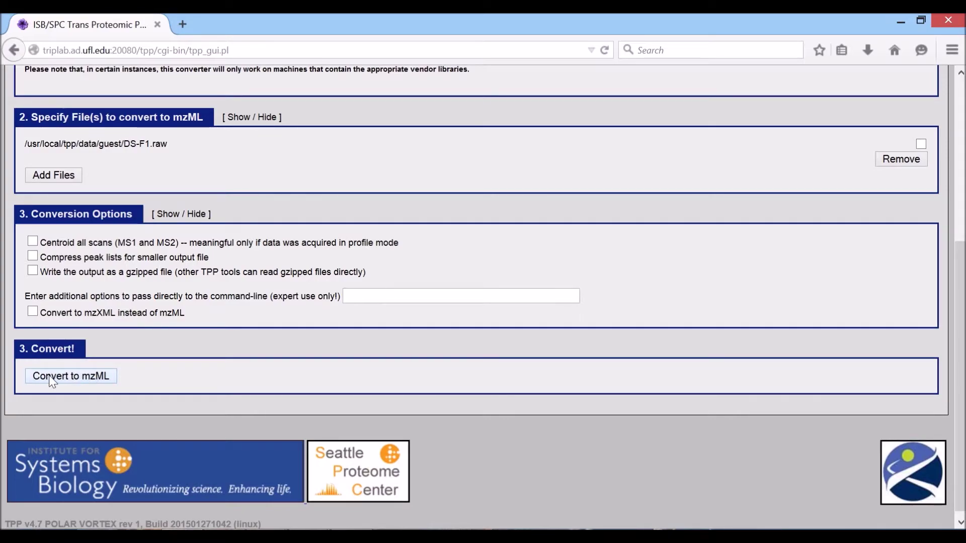
{"action": "scroll", "coordinate": [55, 381], "scroll_direction": "up", "scroll_amount": 3}
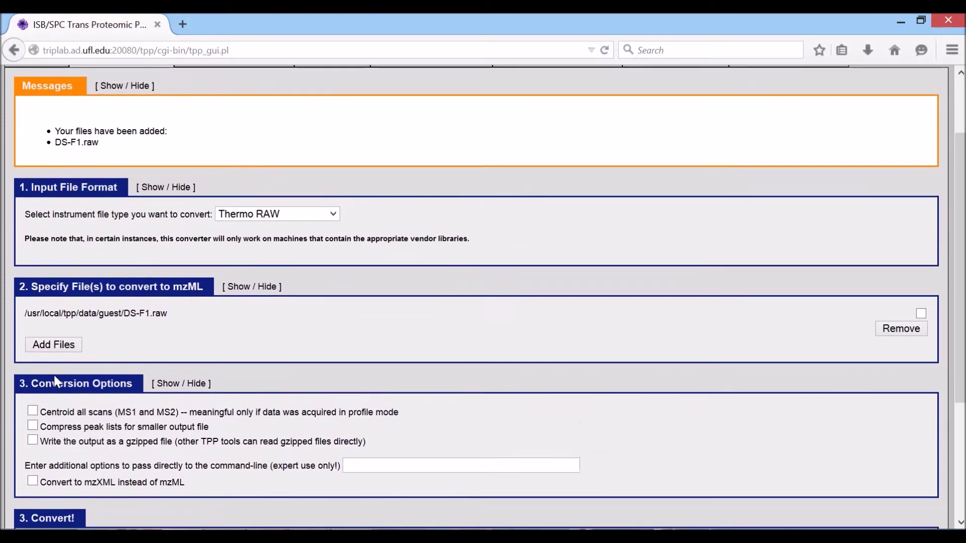
{"action": "scroll", "coordinate": [55, 382], "scroll_direction": "down", "scroll_amount": 3}
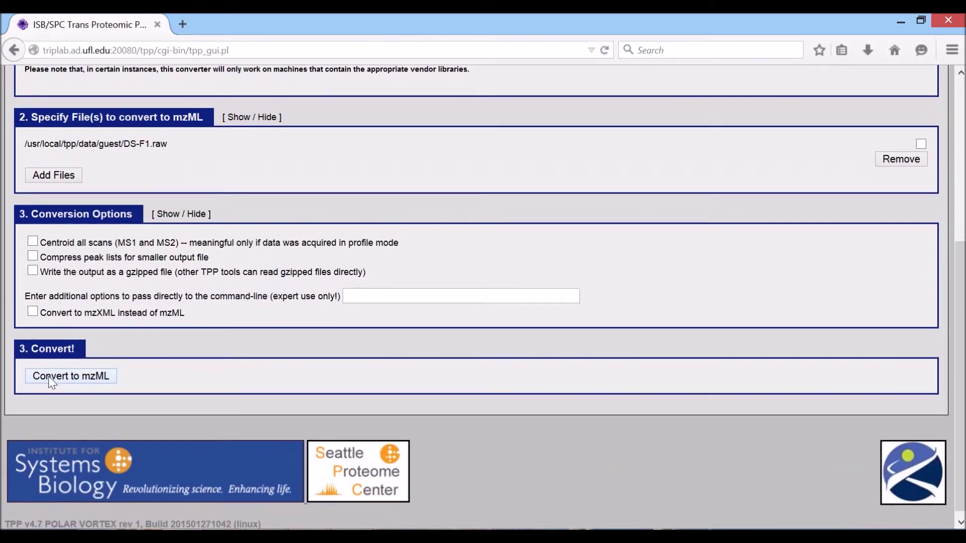
{"action": "scroll", "coordinate": [50, 381], "scroll_direction": "up", "scroll_amount": 3}
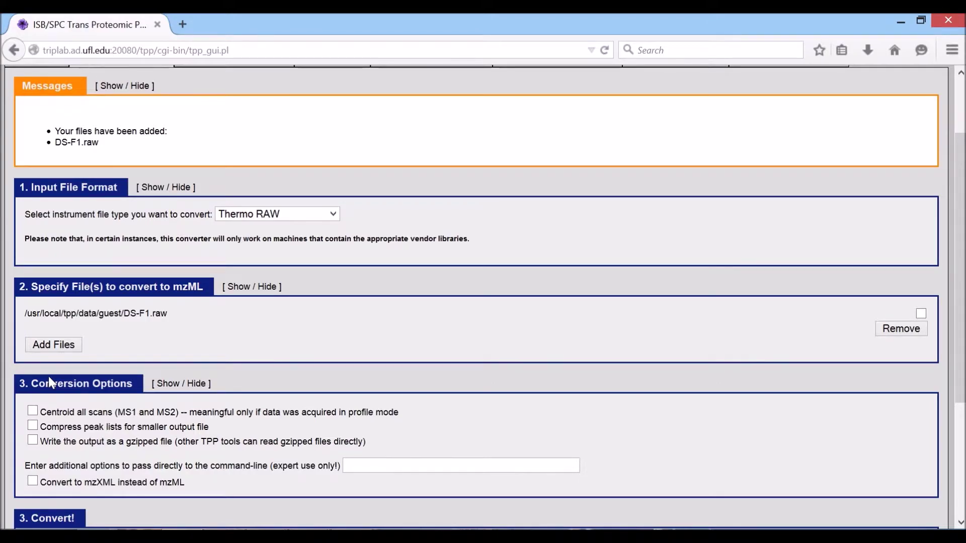
{"action": "scroll", "coordinate": [48, 376], "scroll_direction": "down", "scroll_amount": 3}
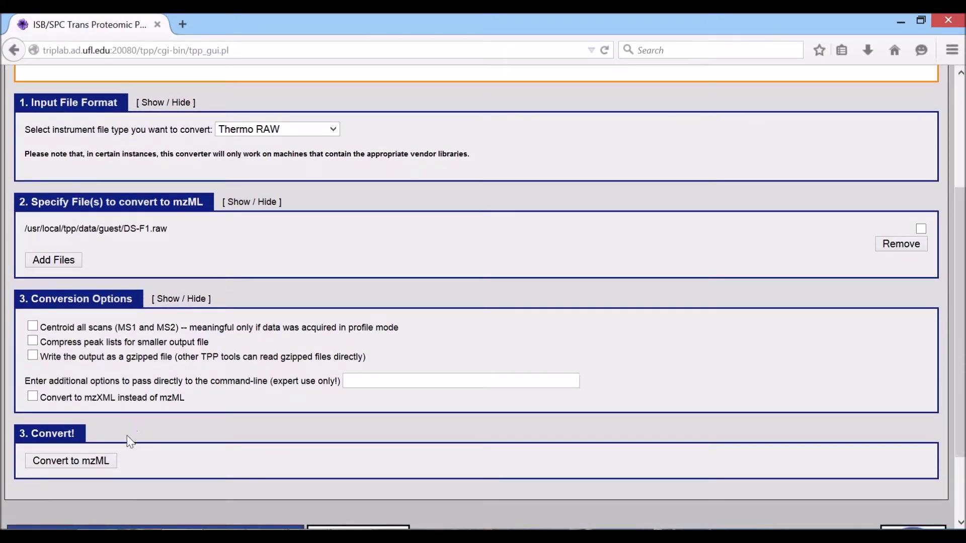
{"action": "scroll", "coordinate": [123, 446], "scroll_direction": "up", "scroll_amount": 5}
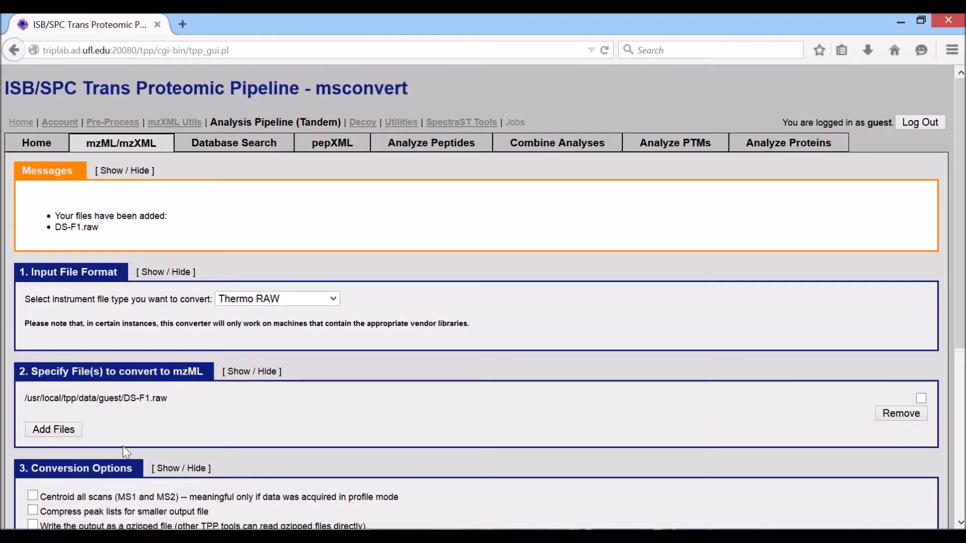
{"action": "scroll", "coordinate": [126, 452], "scroll_direction": "down", "scroll_amount": 5}
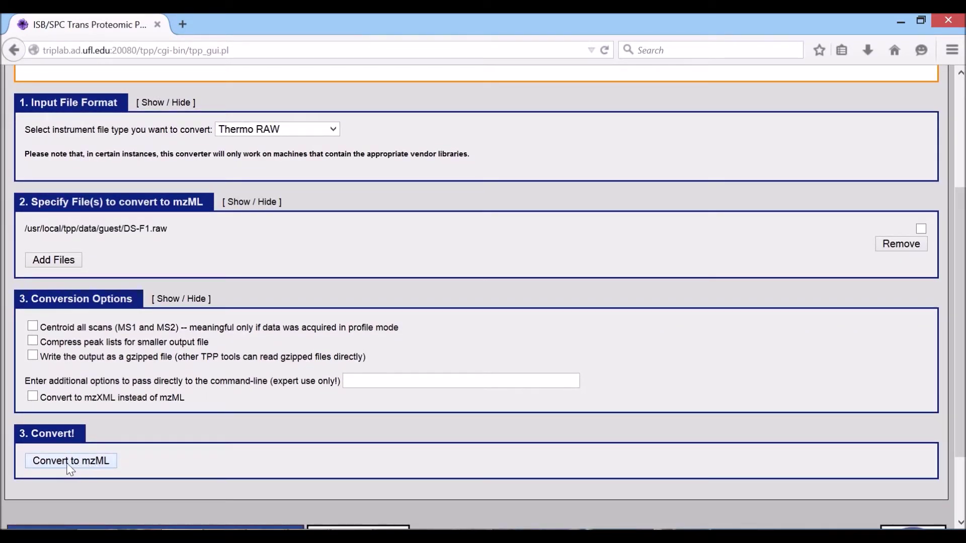
{"action": "left_click", "coordinate": [63, 462]}
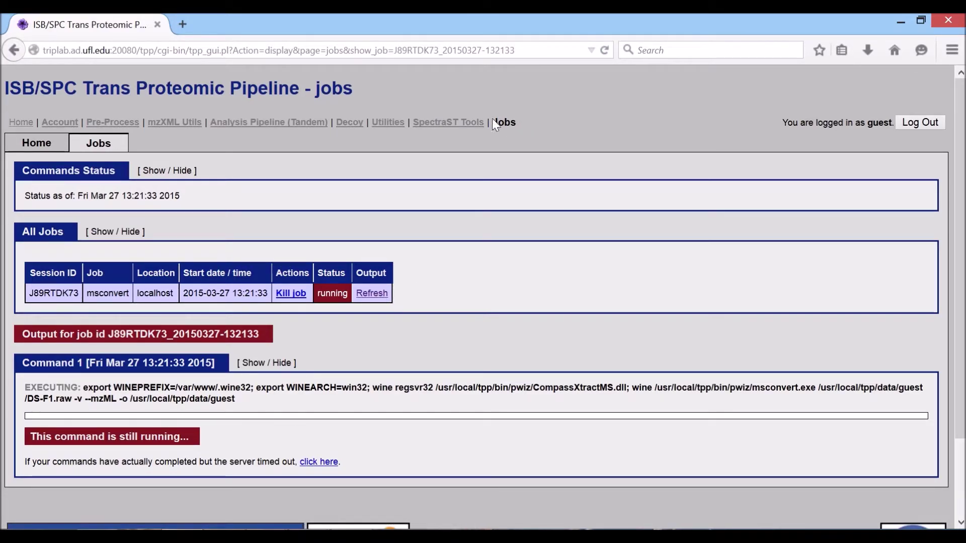
Refresh the Jobs page until the DS-F1.raw msconvert job shows finished.
{"action": "left_click_drag", "start_coordinate": [492, 121], "coordinate": [511, 122]}
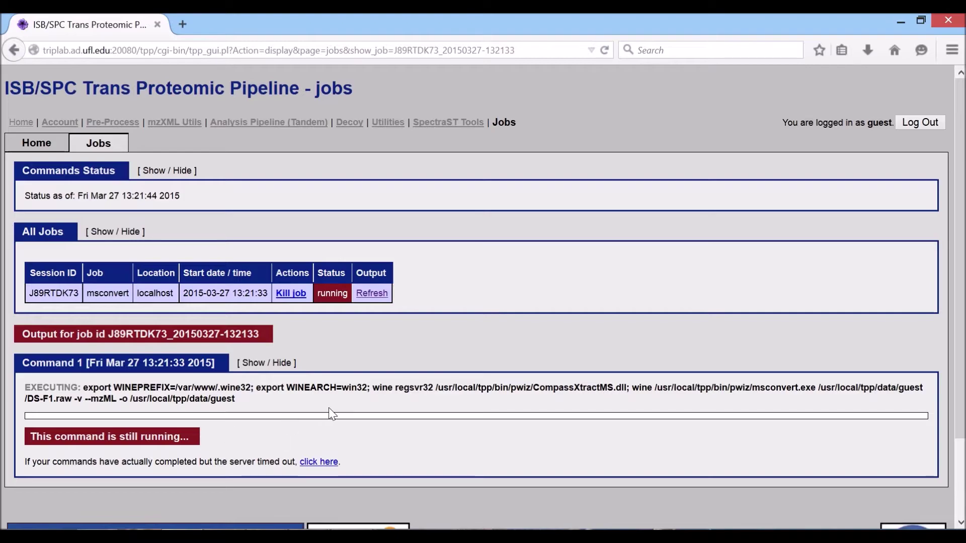
{"action": "left_click_drag", "start_coordinate": [320, 293], "coordinate": [336, 293]}
{"action": "left_click", "coordinate": [371, 294]}
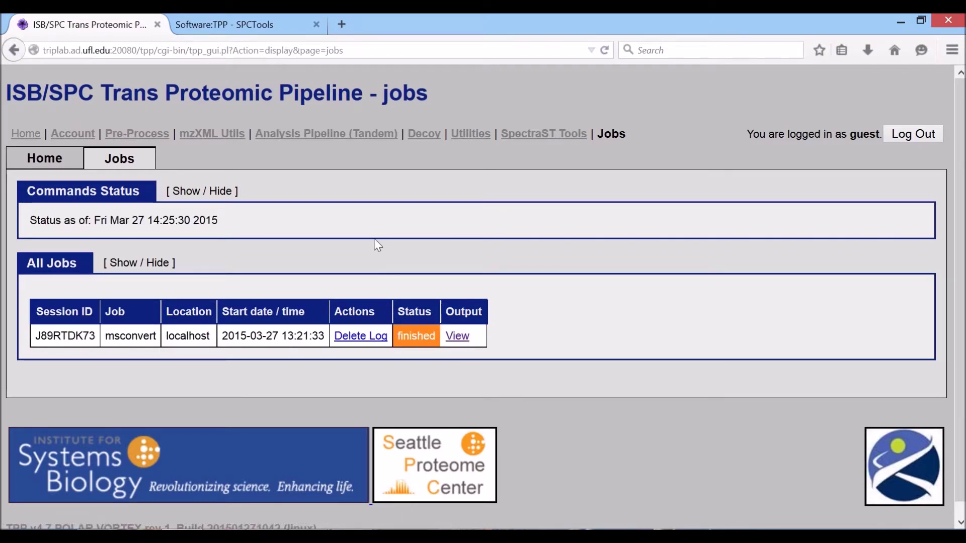
{"action": "mouse_move", "coordinate": [289, 129]}
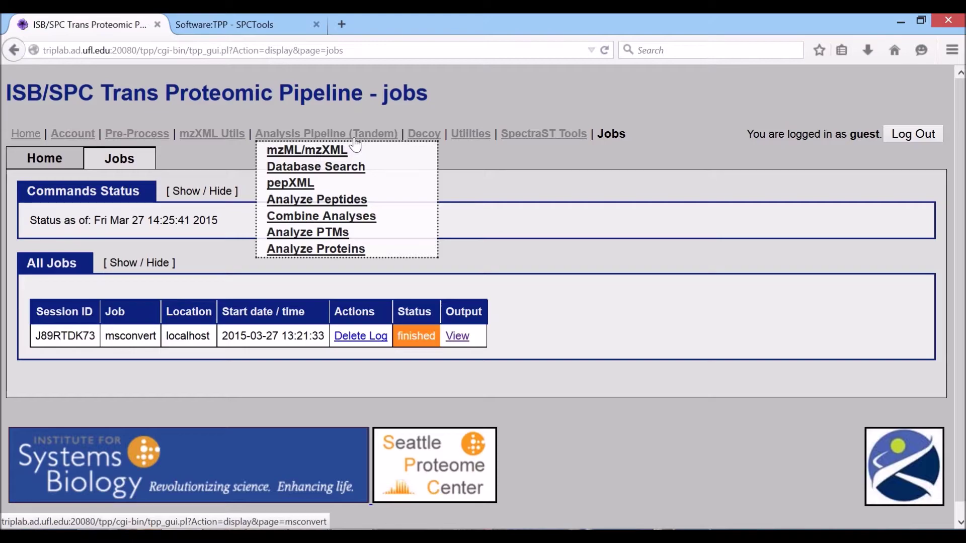
Open Tandem Database Search and bring up the input file chooser showing DS-F1.mzML.
{"action": "left_click", "coordinate": [295, 173]}
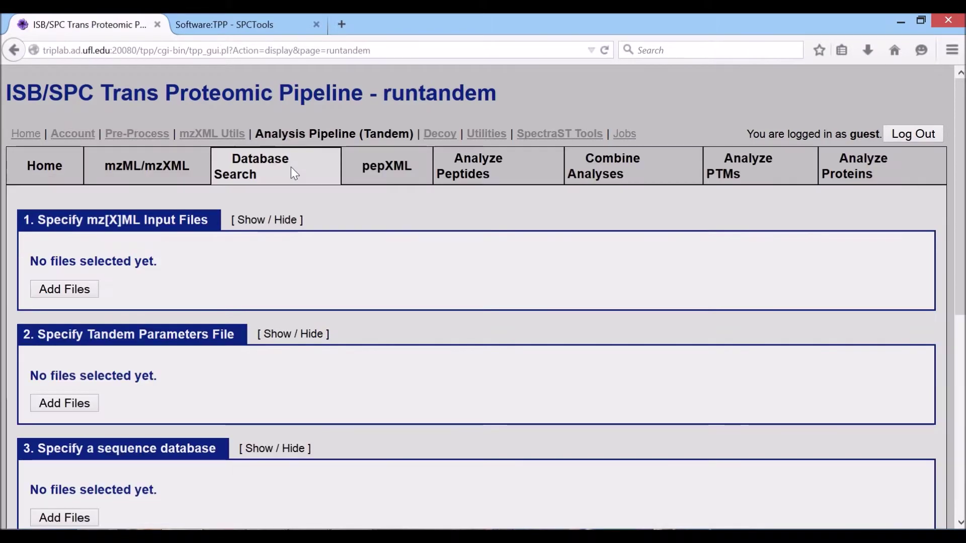
{"action": "scroll", "coordinate": [233, 360], "scroll_direction": "down", "scroll_amount": 2}
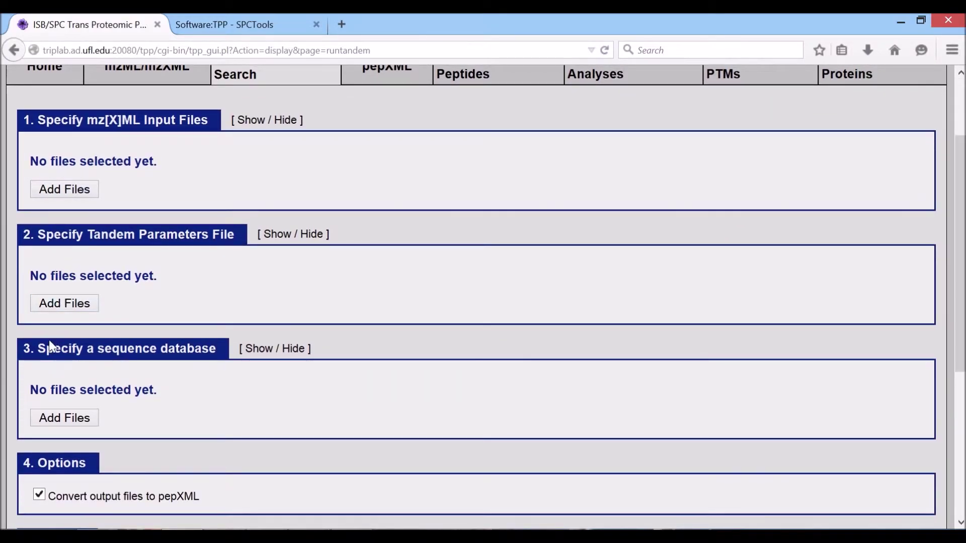
{"action": "scroll", "coordinate": [46, 377], "scroll_direction": "down", "scroll_amount": 4}
{"action": "left_click_drag", "start_coordinate": [56, 296], "coordinate": [155, 297]}
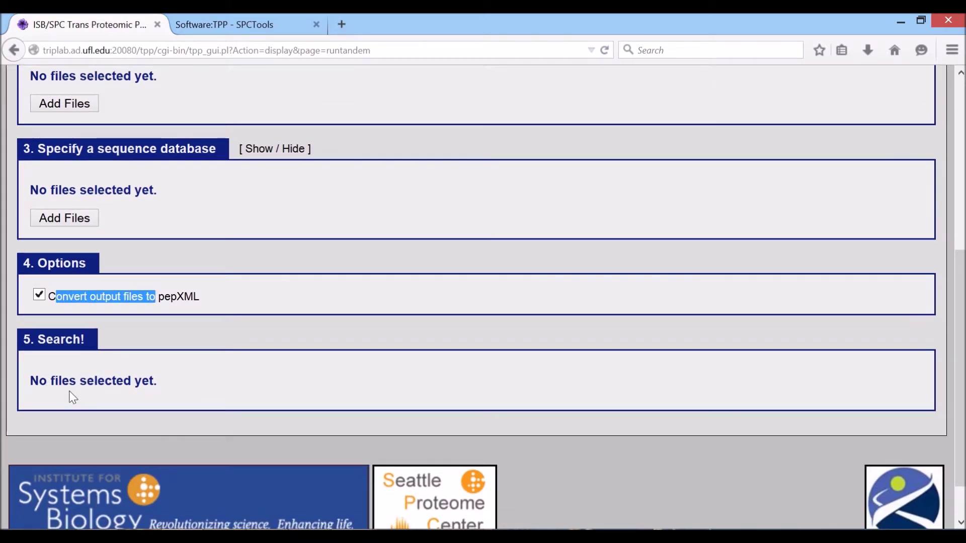
{"action": "scroll", "coordinate": [69, 393], "scroll_direction": "up", "scroll_amount": 6}
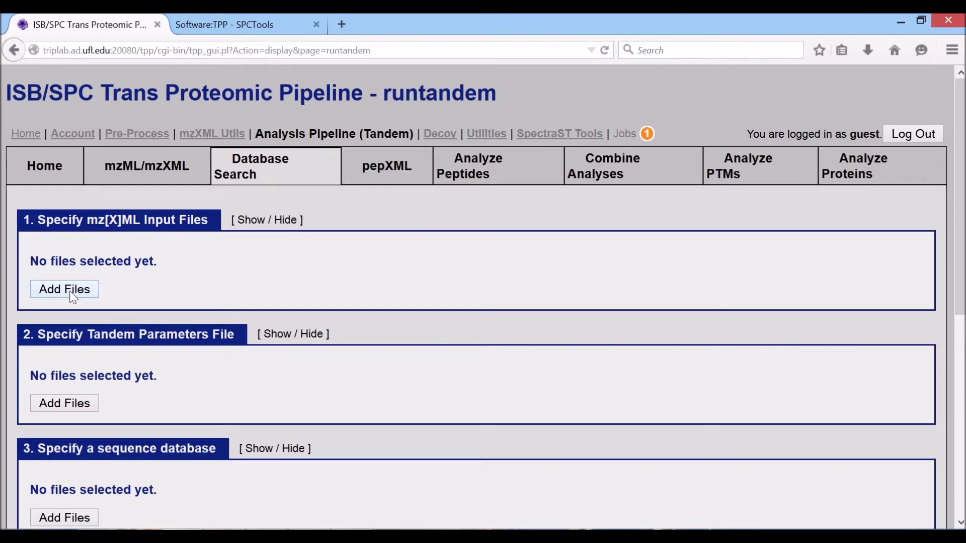
{"action": "left_click", "coordinate": [72, 294]}
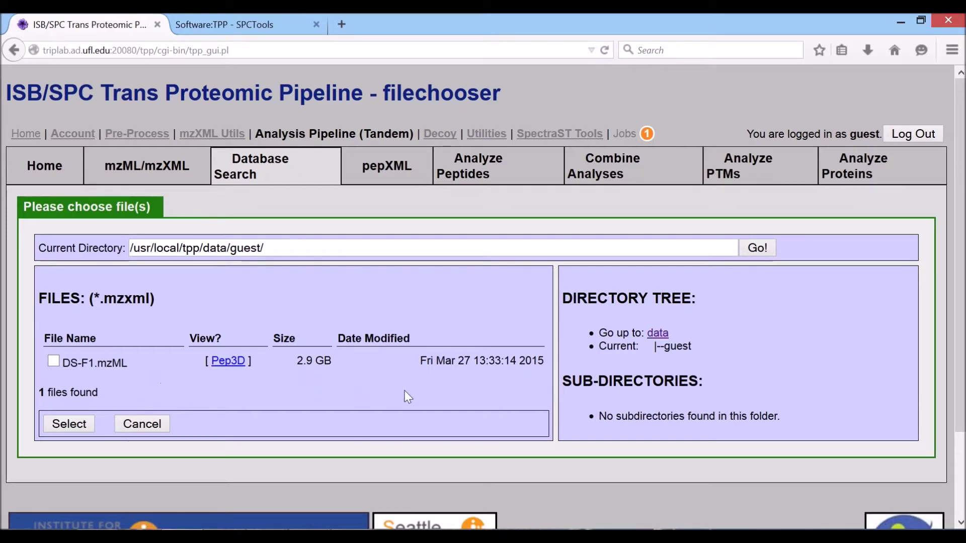
Add DS-F1.mzML from the guest folder as the search input.
{"action": "left_click_drag", "start_coordinate": [281, 248], "coordinate": [130, 248]}
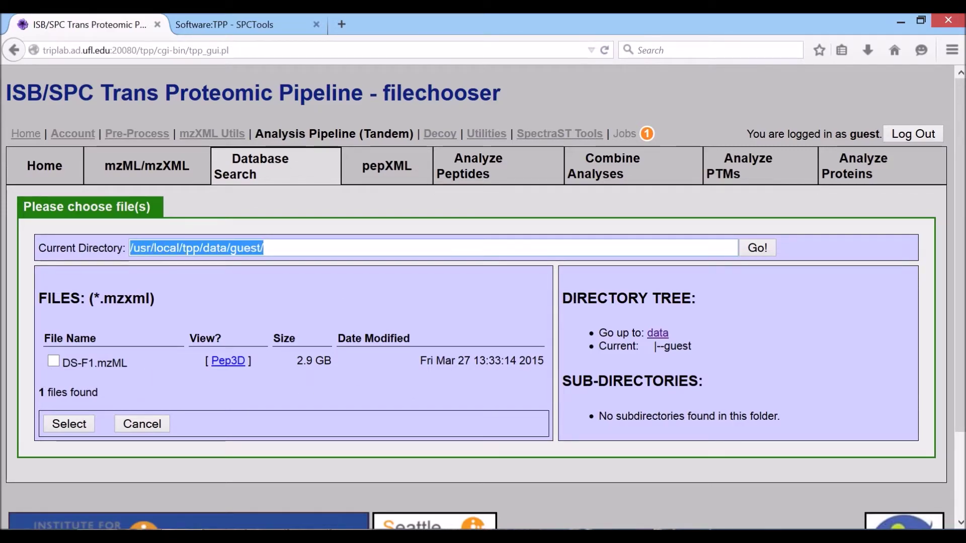
{"action": "left_click", "coordinate": [136, 352]}
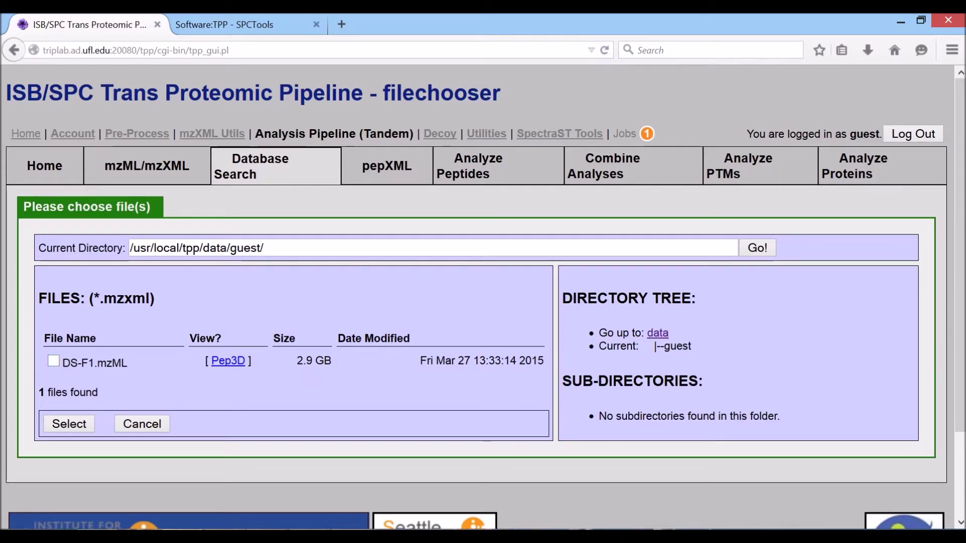
{"action": "left_click_drag", "start_coordinate": [57, 360], "coordinate": [143, 358]}
{"action": "left_click", "coordinate": [139, 358]}
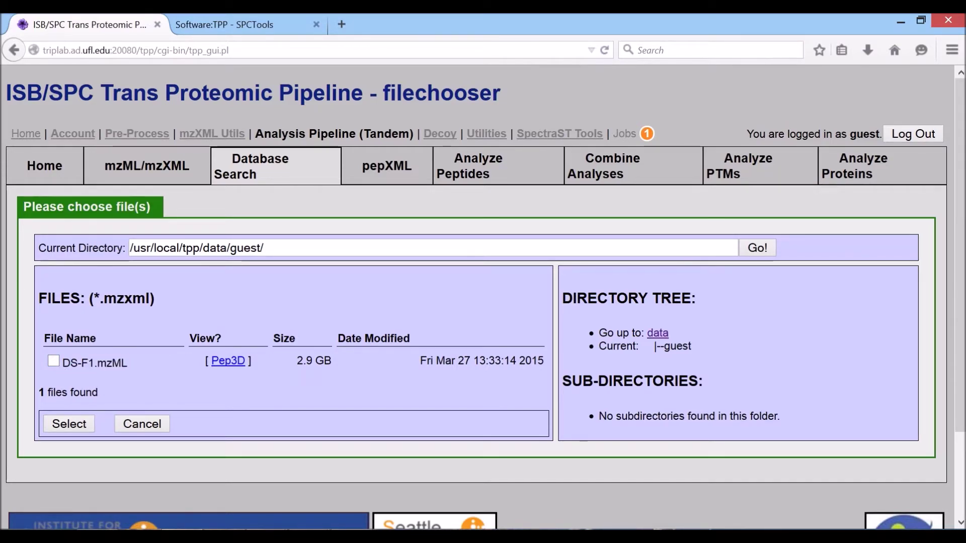
{"action": "left_click", "coordinate": [50, 359]}
{"action": "left_click", "coordinate": [61, 425]}
Add tandem.params from the data/parameters folder as the parameters file.
{"action": "scroll", "coordinate": [60, 427], "scroll_direction": "down", "scroll_amount": 3}
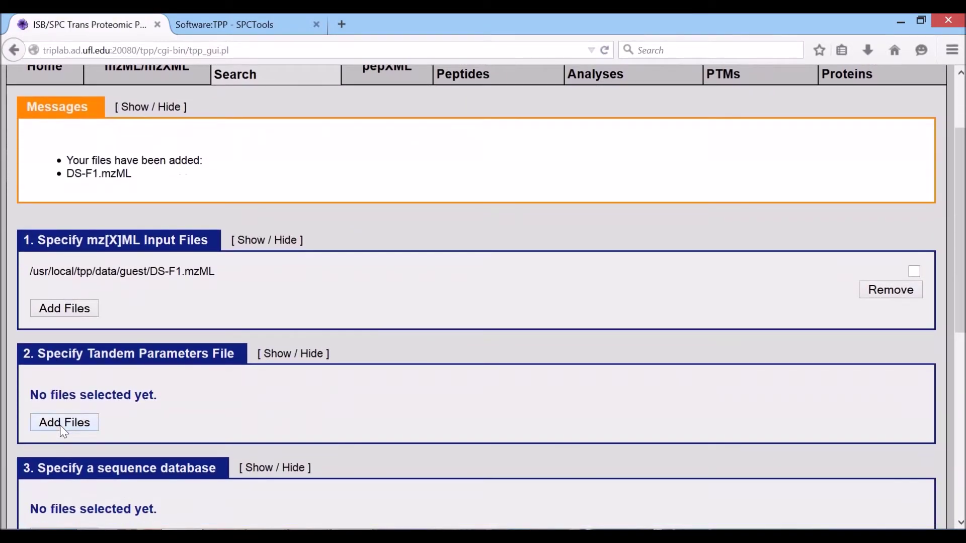
{"action": "scroll", "coordinate": [63, 430], "scroll_direction": "down", "scroll_amount": 2}
{"action": "left_click_drag", "start_coordinate": [39, 296], "coordinate": [128, 272]}
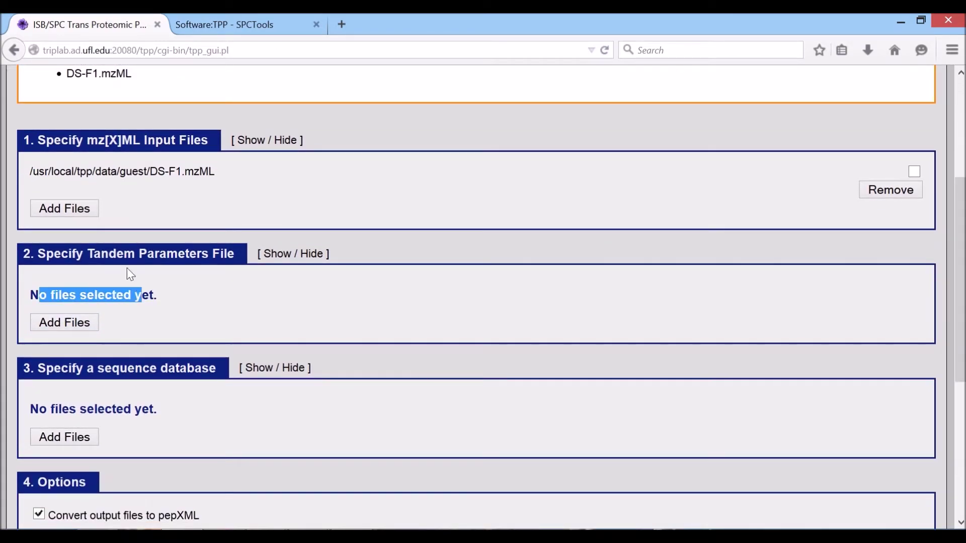
{"action": "left_click", "coordinate": [128, 294]}
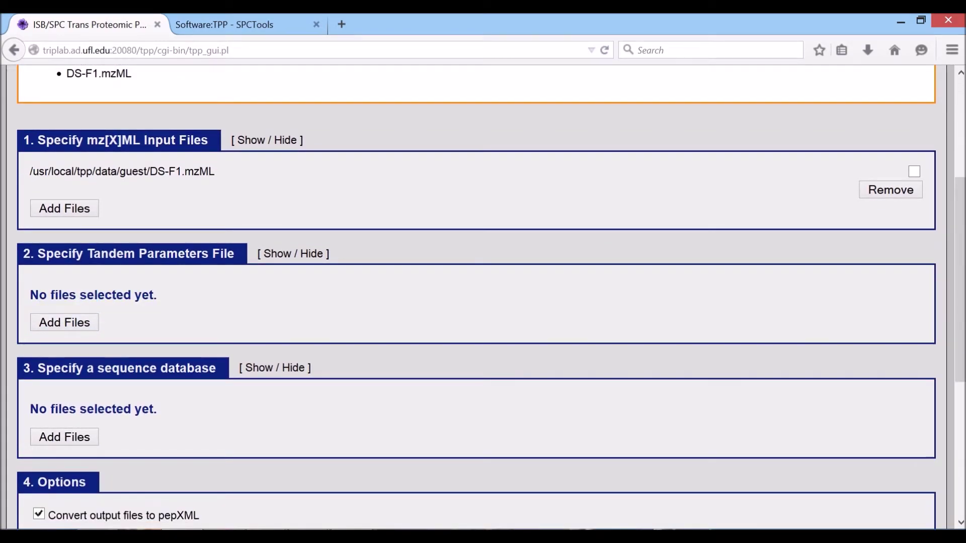
{"action": "left_click", "coordinate": [57, 323]}
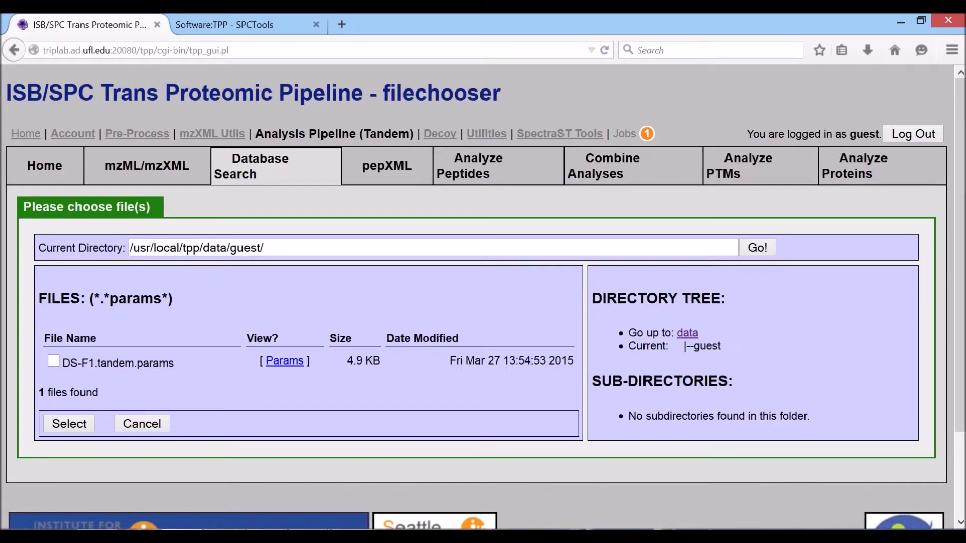
{"action": "left_click", "coordinate": [688, 333]}
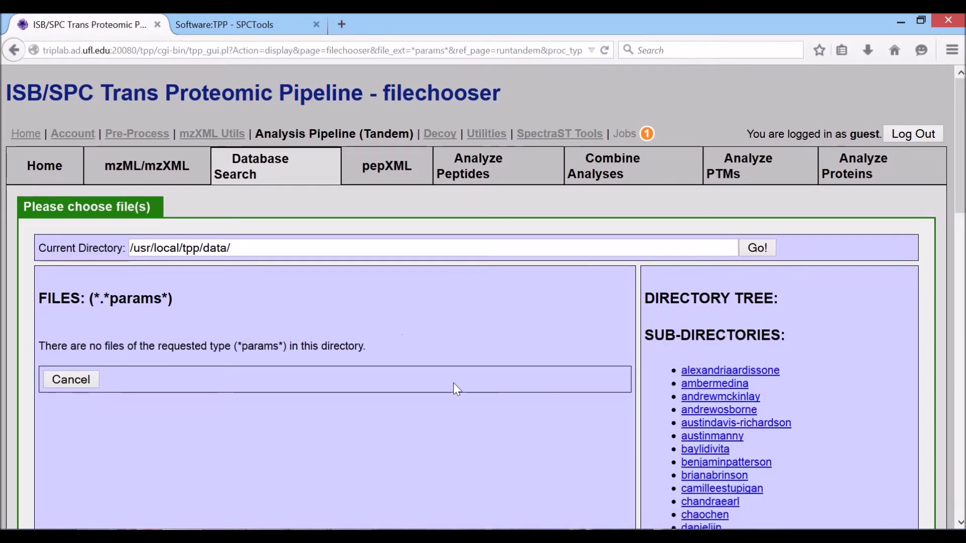
{"action": "scroll", "coordinate": [492, 395], "scroll_direction": "down", "scroll_amount": 10}
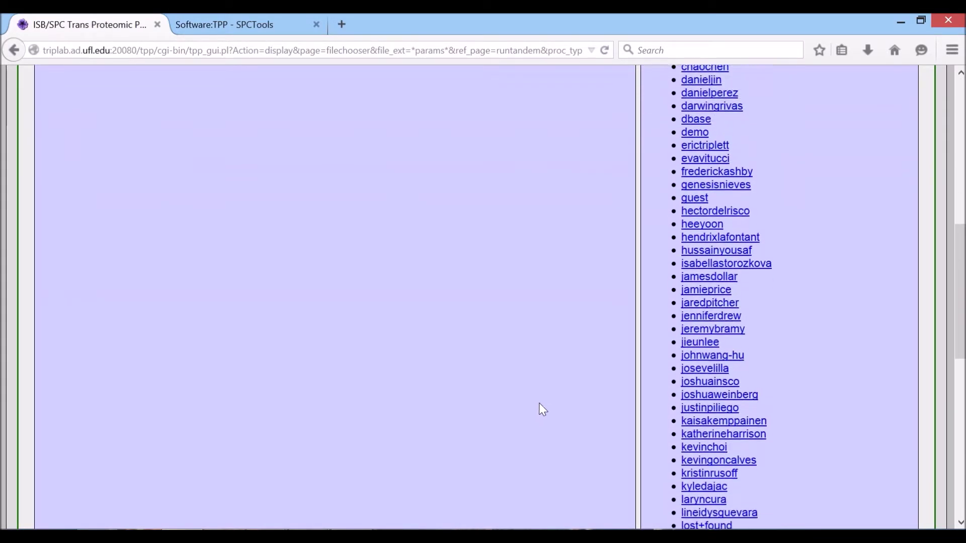
{"action": "scroll", "coordinate": [665, 412], "scroll_direction": "down", "scroll_amount": 4}
{"action": "left_click", "coordinate": [685, 468]}
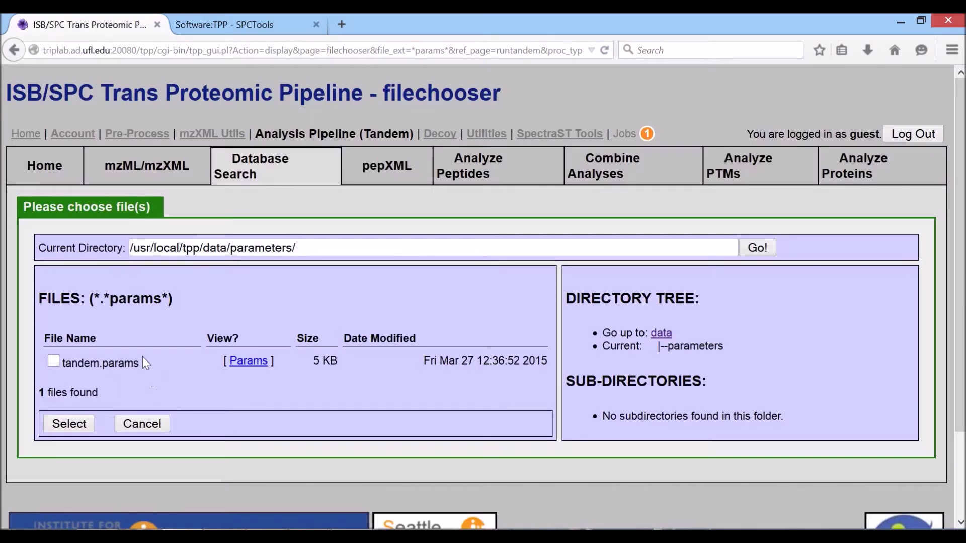
{"action": "left_click_drag", "start_coordinate": [140, 365], "coordinate": [65, 363]}
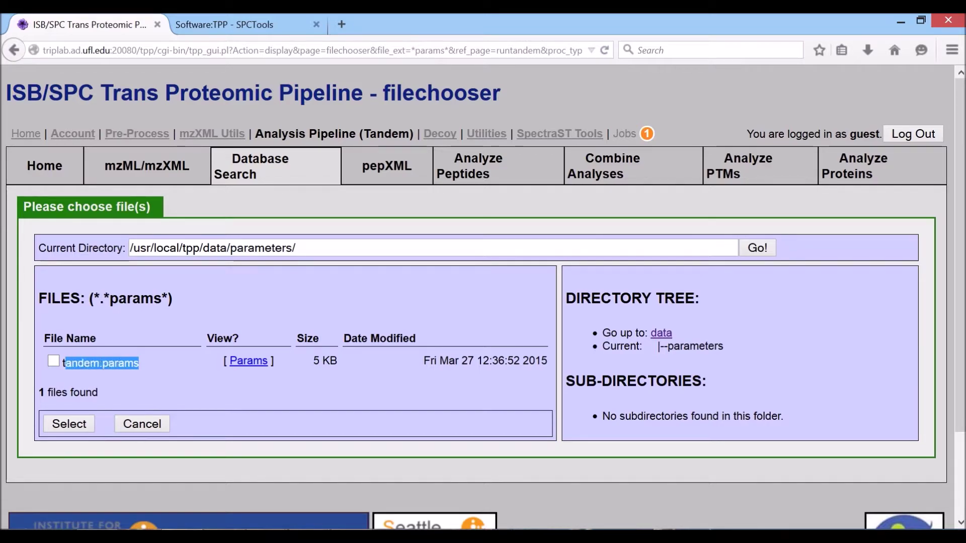
{"action": "left_click", "coordinate": [53, 362]}
{"action": "left_click", "coordinate": [107, 372]}
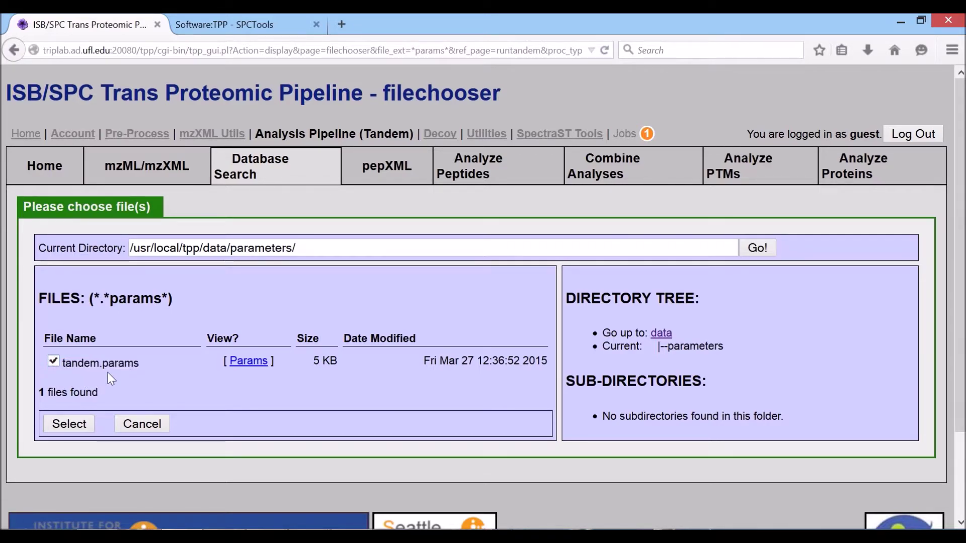
{"action": "left_click", "coordinate": [70, 424]}
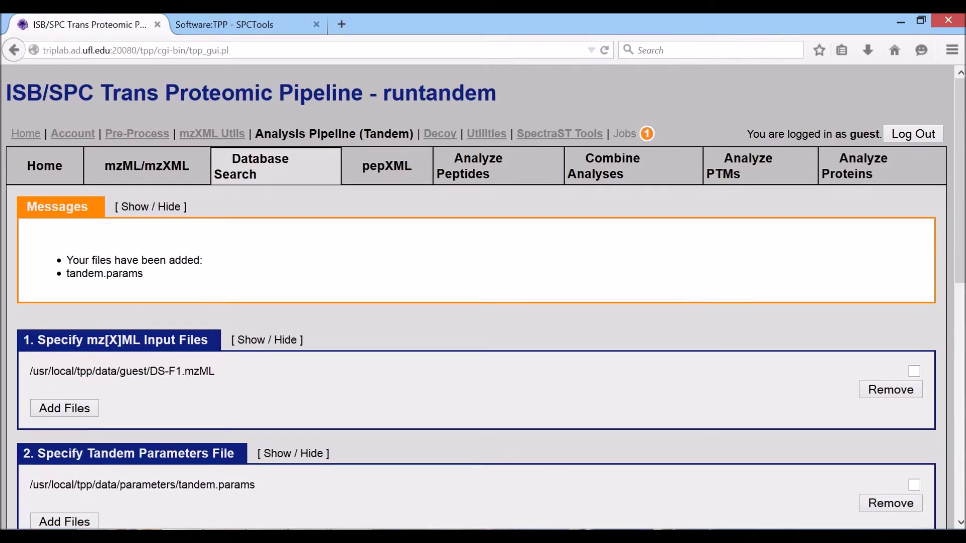
Select Lcres_1376Uniprot.fasta as the sequence database for the search.
{"action": "scroll", "coordinate": [147, 458], "scroll_direction": "down", "scroll_amount": 3}
{"action": "scroll", "coordinate": [146, 456], "scroll_direction": "down", "scroll_amount": 3}
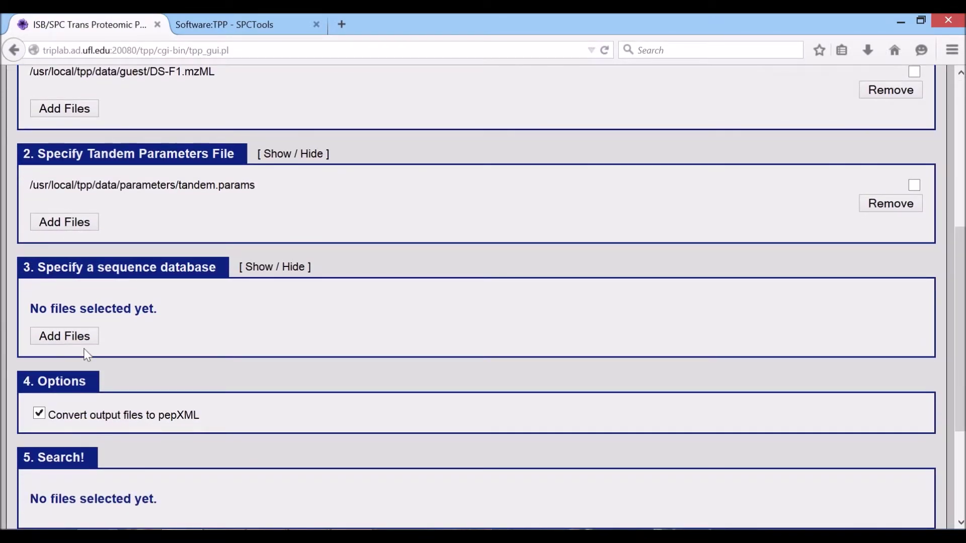
{"action": "left_click_drag", "start_coordinate": [30, 309], "coordinate": [116, 308]}
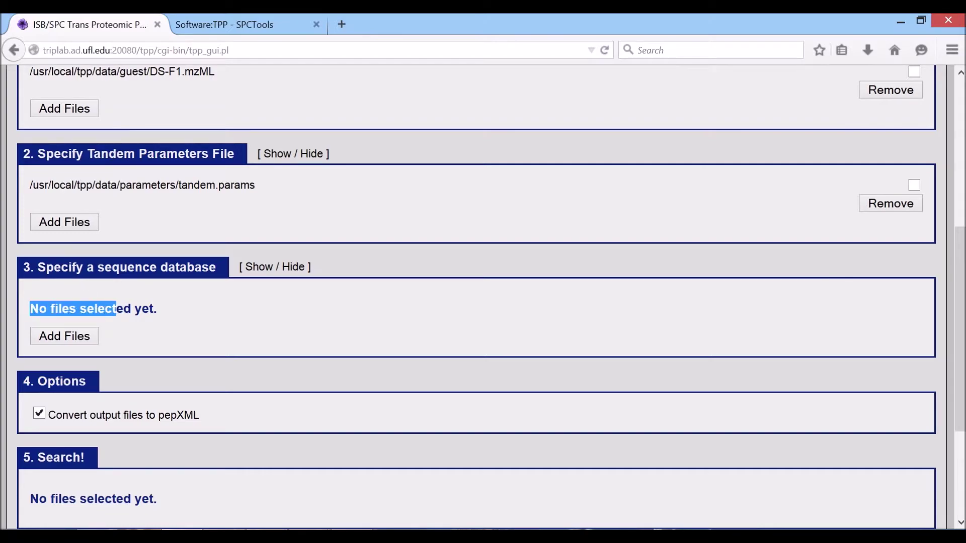
{"action": "left_click_drag", "start_coordinate": [61, 267], "coordinate": [209, 267]}
{"action": "left_click", "coordinate": [209, 268]}
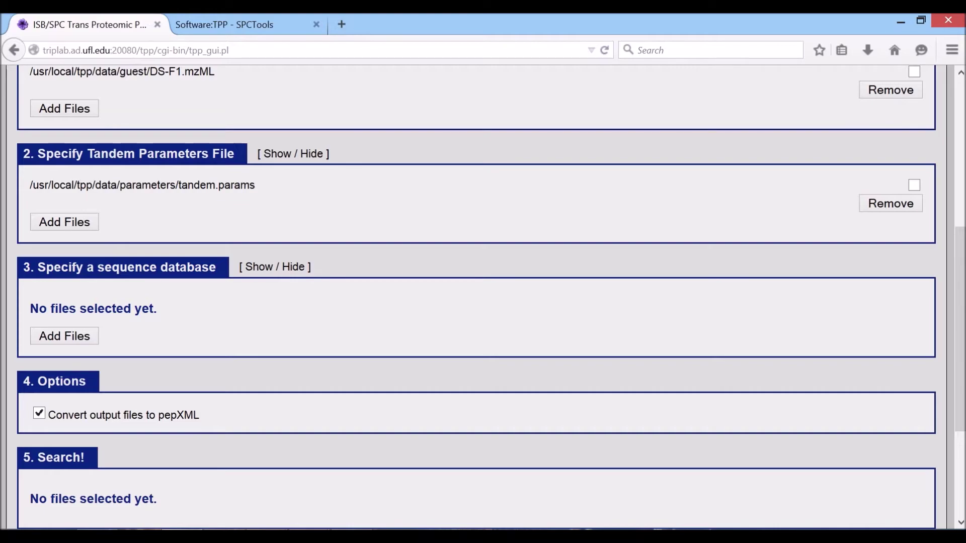
{"action": "left_click", "coordinate": [86, 342]}
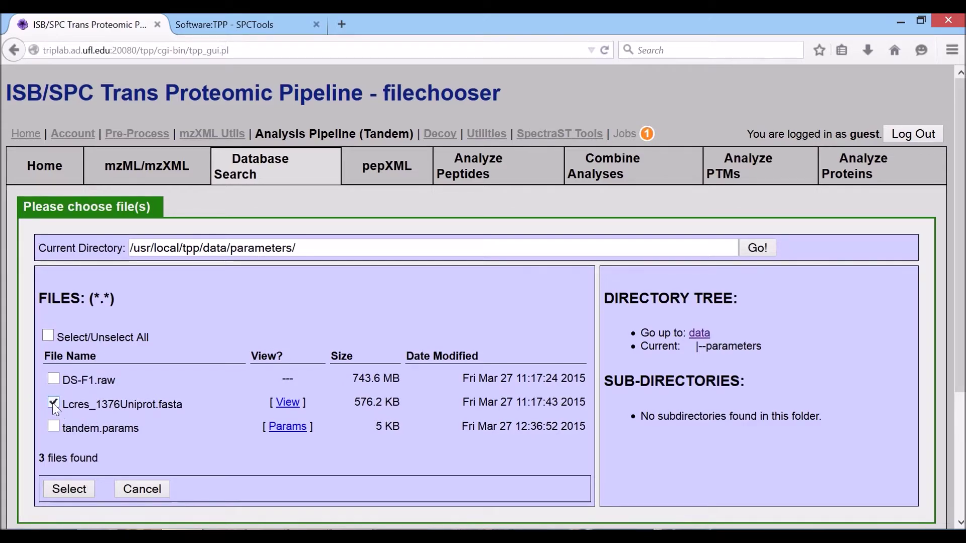
{"action": "left_click_drag", "start_coordinate": [63, 404], "coordinate": [183, 403]}
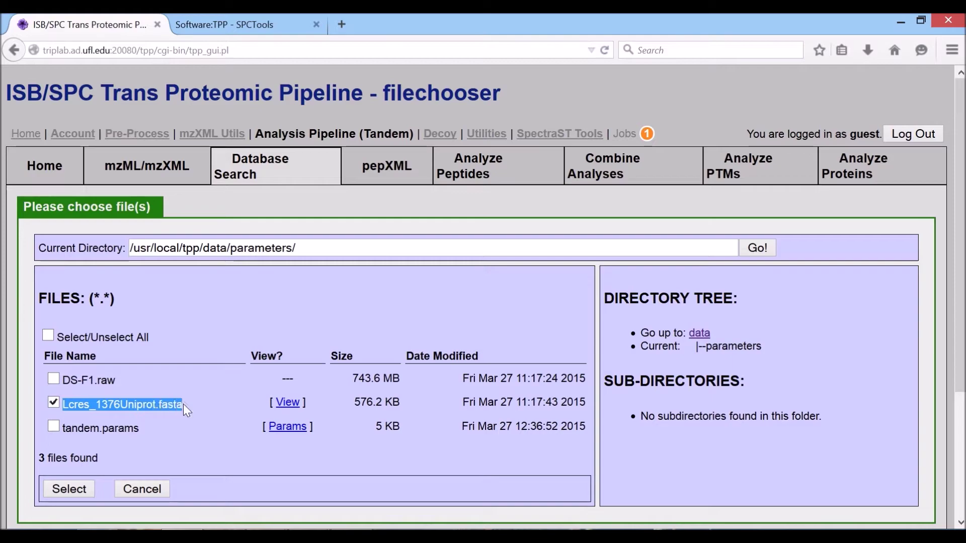
{"action": "left_click", "coordinate": [183, 404]}
{"action": "left_click", "coordinate": [69, 490]}
Review the database and parameter paths, leaving the pepXML conversion option enabled.
{"action": "scroll", "coordinate": [107, 478], "scroll_direction": "down", "scroll_amount": 4}
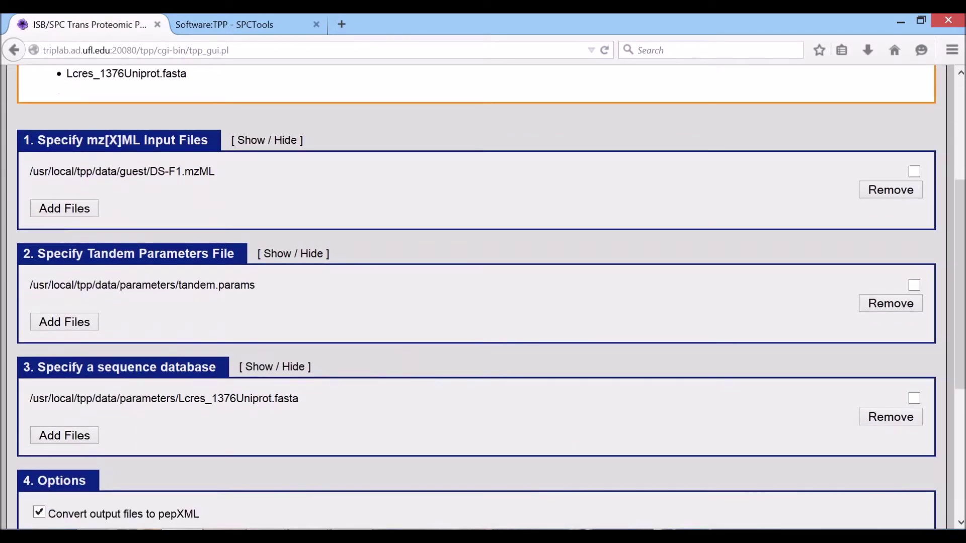
{"action": "left_click_drag", "start_coordinate": [107, 398], "coordinate": [190, 398]}
{"action": "left_click_drag", "start_coordinate": [132, 285], "coordinate": [216, 285]}
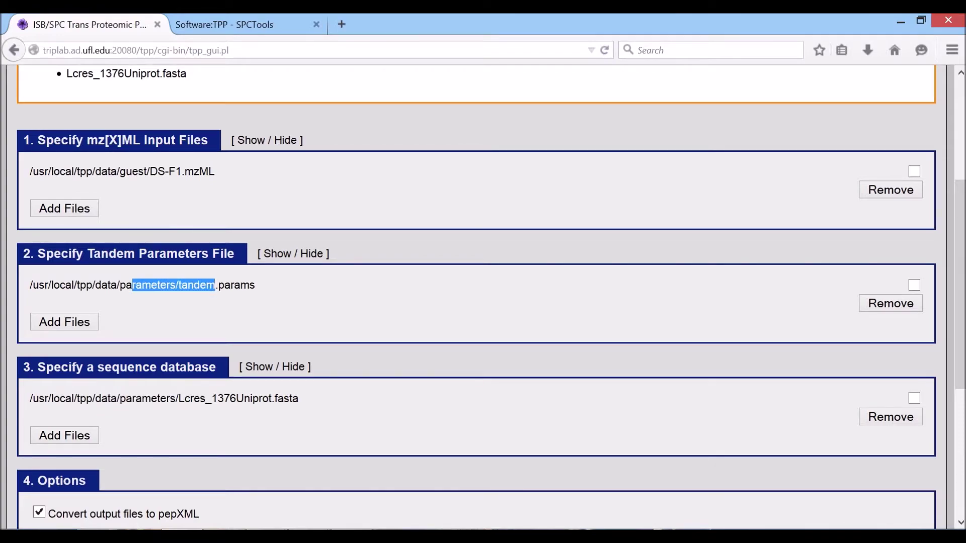
{"action": "left_click_drag", "start_coordinate": [120, 172], "coordinate": [236, 173]}
{"action": "left_click", "coordinate": [197, 303]}
{"action": "scroll", "coordinate": [174, 388], "scroll_direction": "down", "scroll_amount": 1}
{"action": "scroll", "coordinate": [174, 388], "scroll_direction": "down", "scroll_amount": 5}
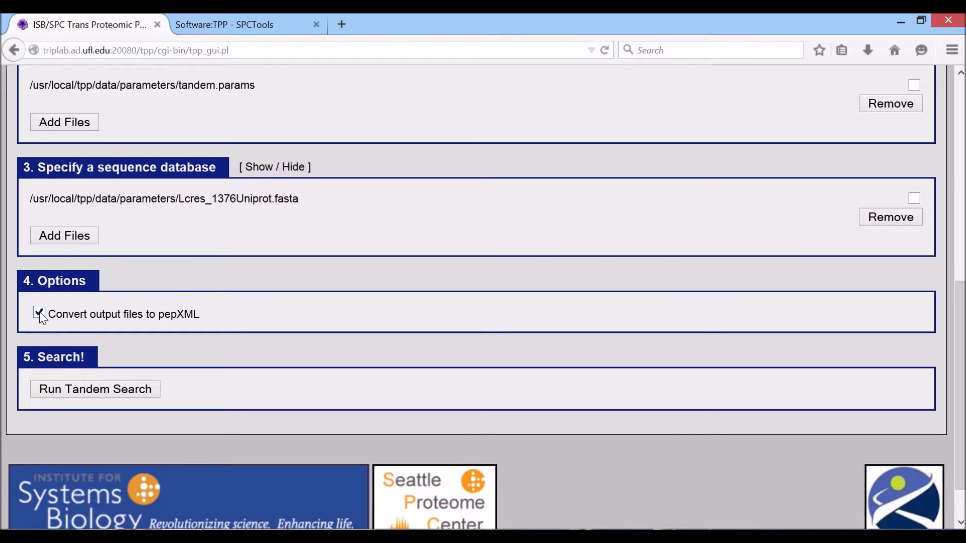
{"action": "left_click_drag", "start_coordinate": [84, 314], "coordinate": [201, 311]}
{"action": "left_click", "coordinate": [204, 309]}
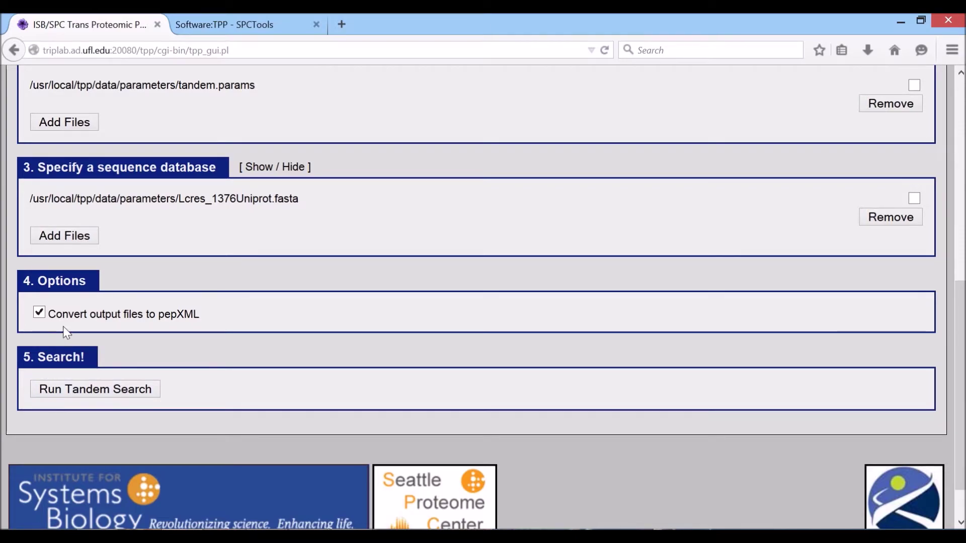
Run the X! Tandem search and refresh until the runtandem job completes.
{"action": "left_click", "coordinate": [63, 390]}
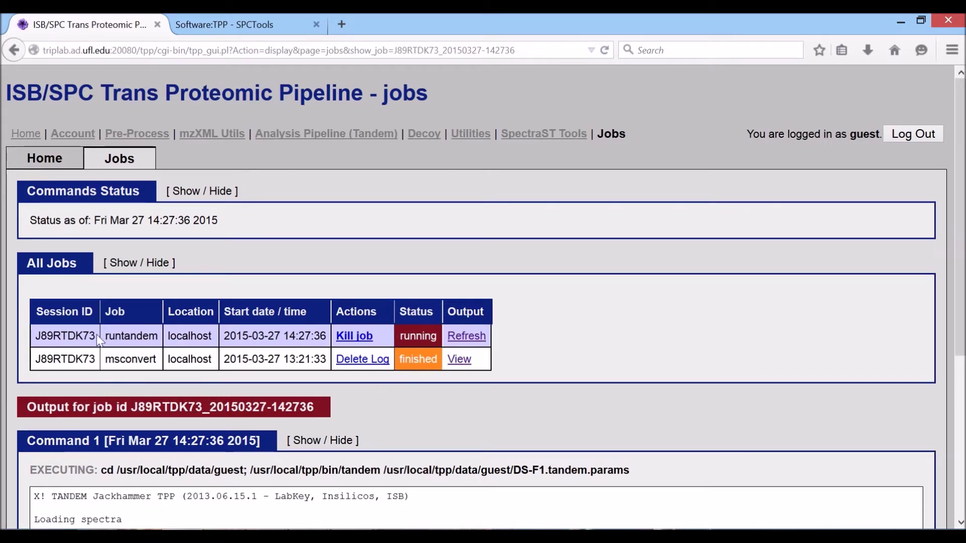
{"action": "left_click_drag", "start_coordinate": [105, 339], "coordinate": [160, 337]}
{"action": "left_click", "coordinate": [160, 337]}
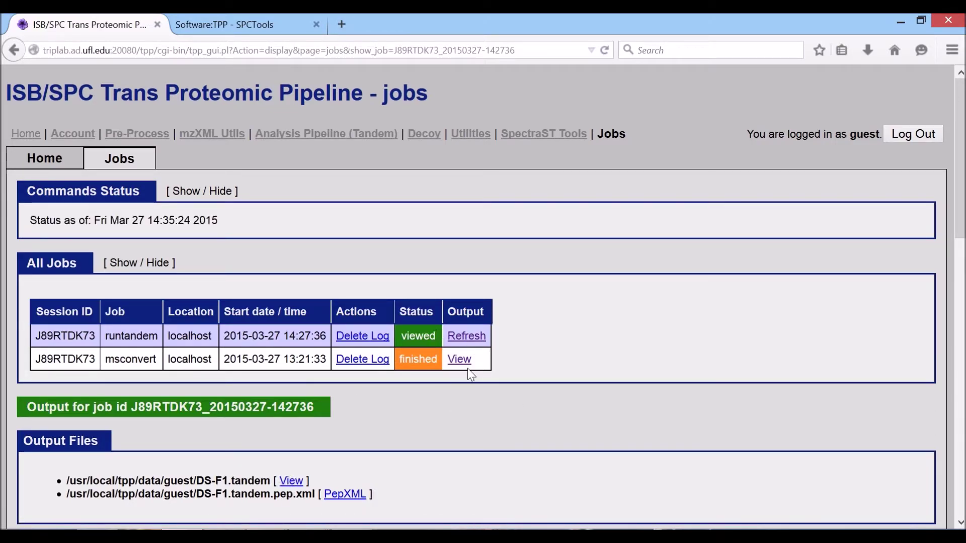
{"action": "left_click", "coordinate": [467, 336]}
Open DS-F1.tandem.pep.xml in the PepXML Viewer.
{"action": "scroll", "coordinate": [267, 482], "scroll_direction": "down", "scroll_amount": 2}
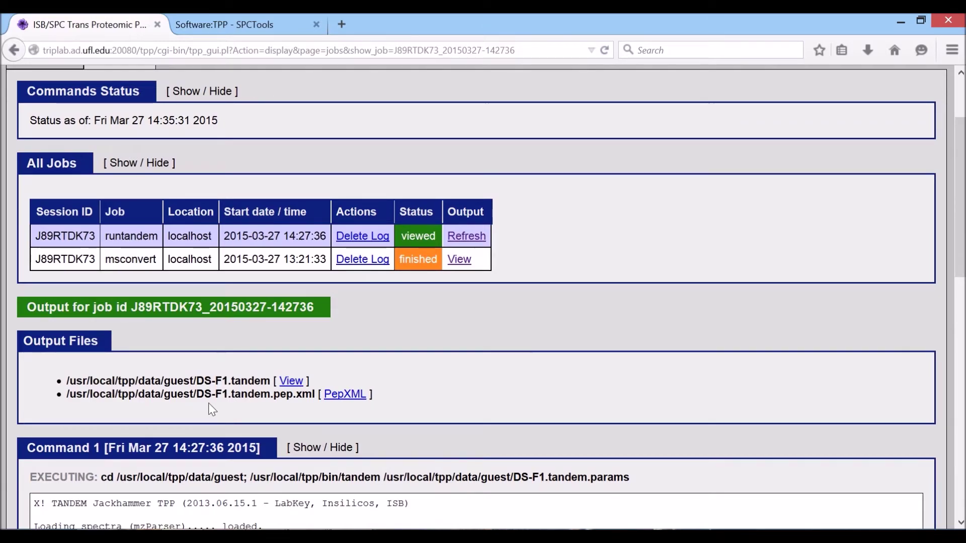
{"action": "left_click_drag", "start_coordinate": [67, 394], "coordinate": [315, 395]}
{"action": "left_click", "coordinate": [276, 397]}
{"action": "left_click", "coordinate": [345, 394]}
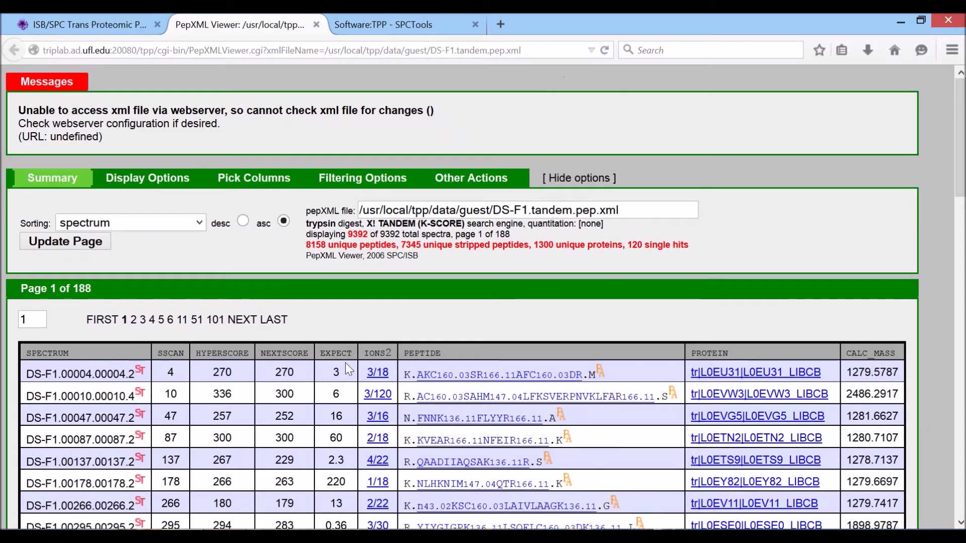
{"action": "scroll", "coordinate": [384, 373], "scroll_direction": "down", "scroll_amount": 6}
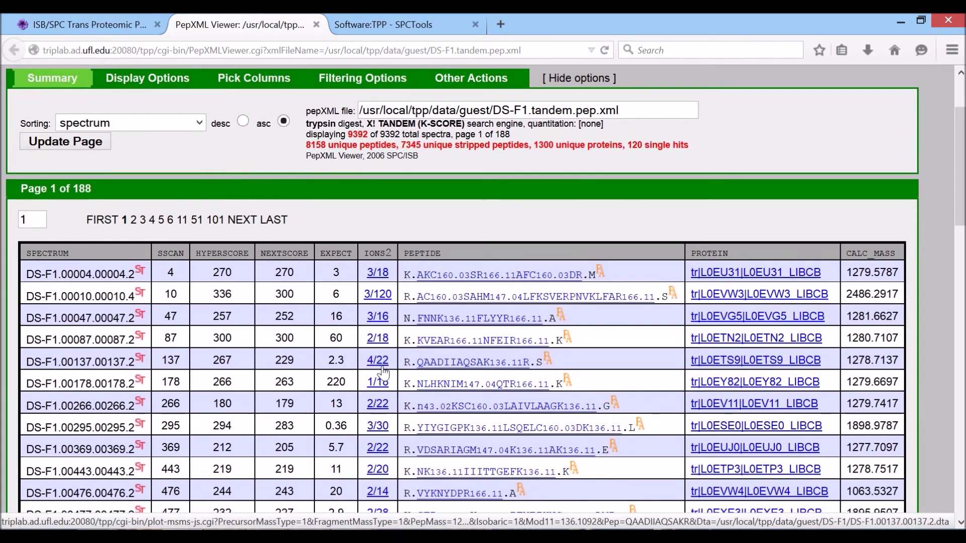
{"action": "scroll", "coordinate": [384, 373], "scroll_direction": "up", "scroll_amount": 6}
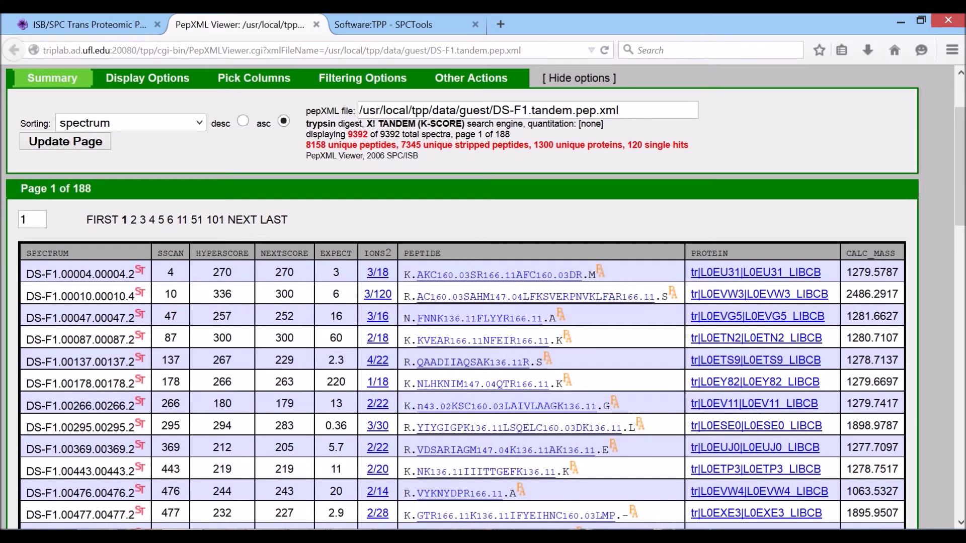
{"action": "left_click_drag", "start_coordinate": [33, 274], "coordinate": [113, 273]}
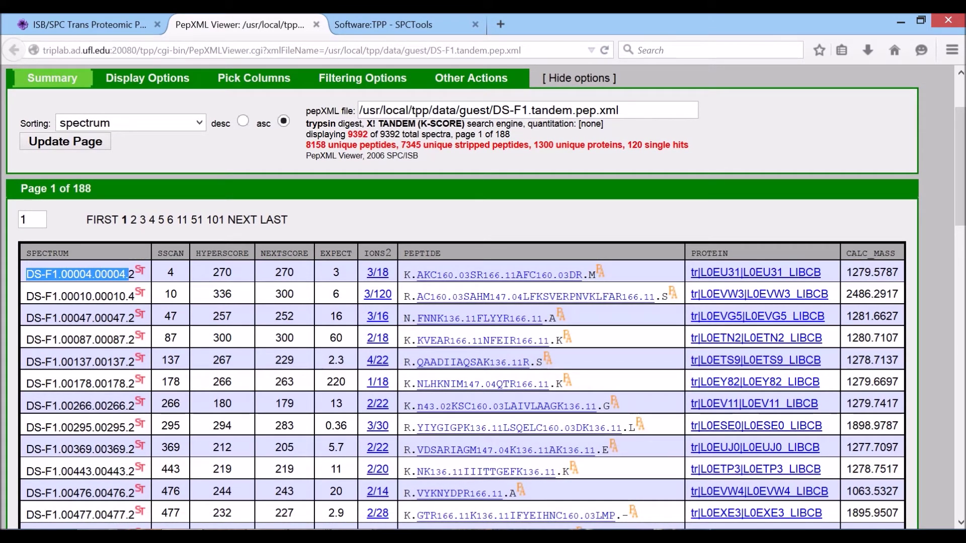
{"action": "left_click", "coordinate": [72, 290]}
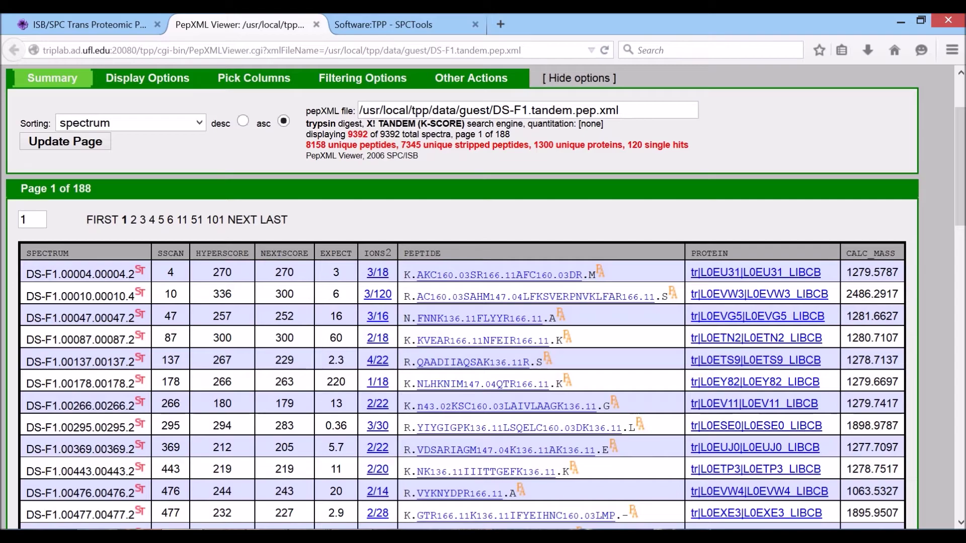
{"action": "left_click_drag", "start_coordinate": [26, 274], "coordinate": [126, 275]}
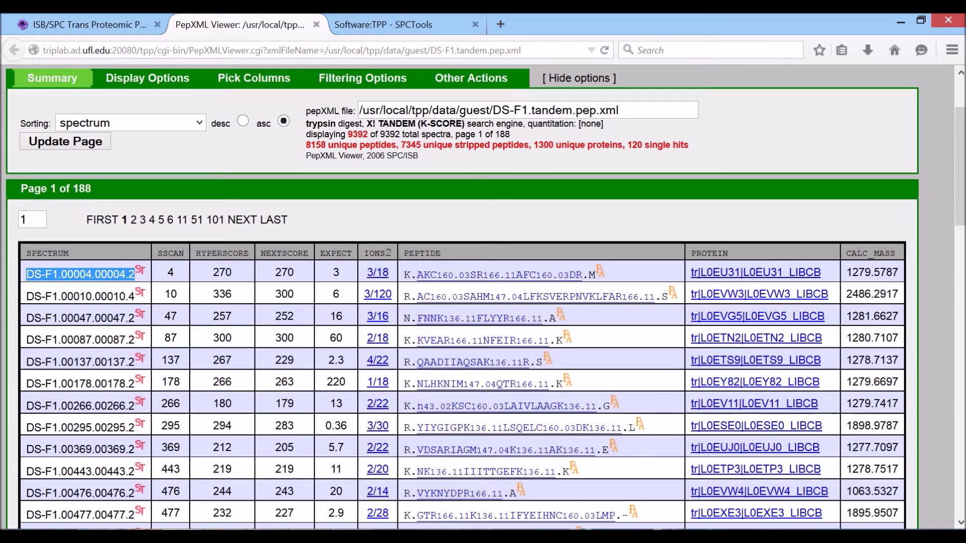
{"action": "left_click", "coordinate": [85, 277]}
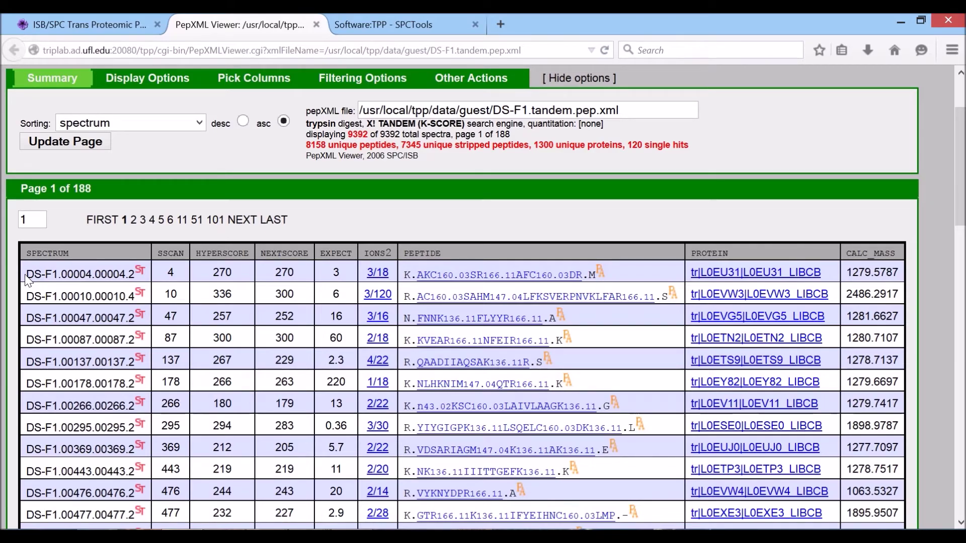
{"action": "left_click_drag", "start_coordinate": [34, 273], "coordinate": [86, 274]}
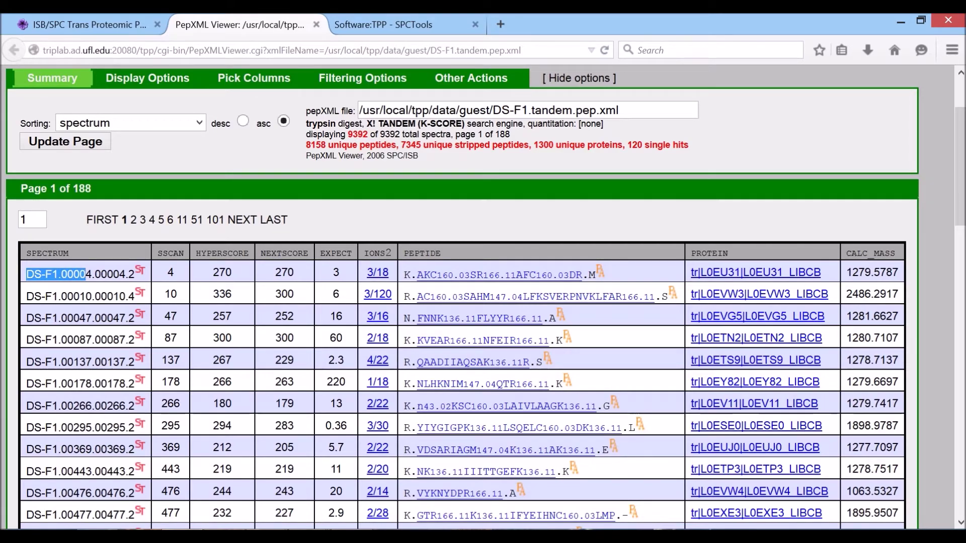
{"action": "left_click", "coordinate": [86, 275]}
{"action": "left_click_drag", "start_coordinate": [27, 274], "coordinate": [135, 274]}
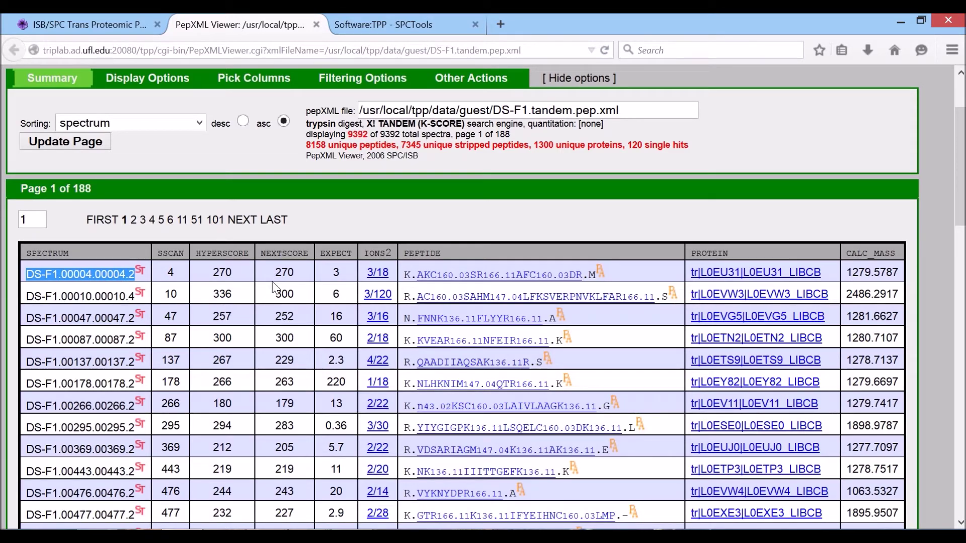
{"action": "left_click", "coordinate": [134, 274]}
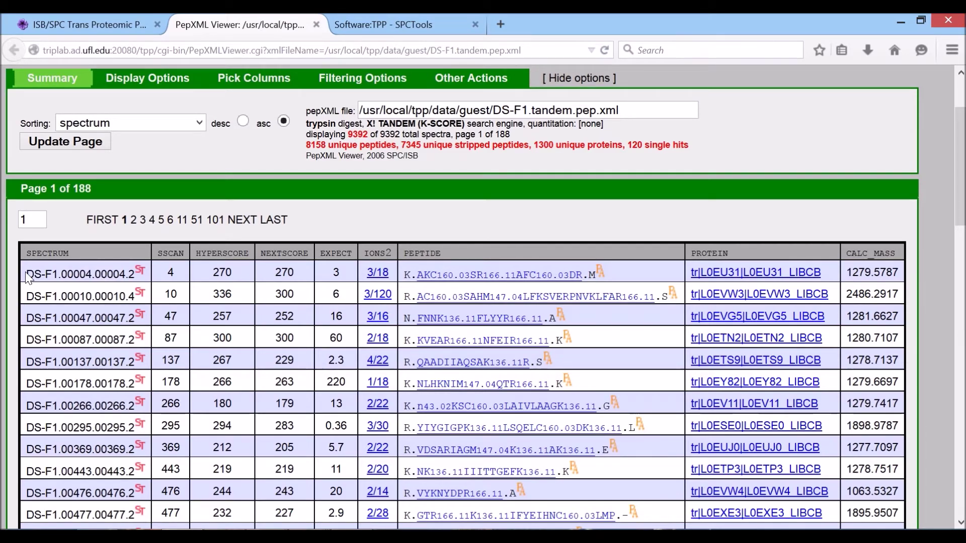
{"action": "left_click_drag", "start_coordinate": [26, 273], "coordinate": [95, 274]}
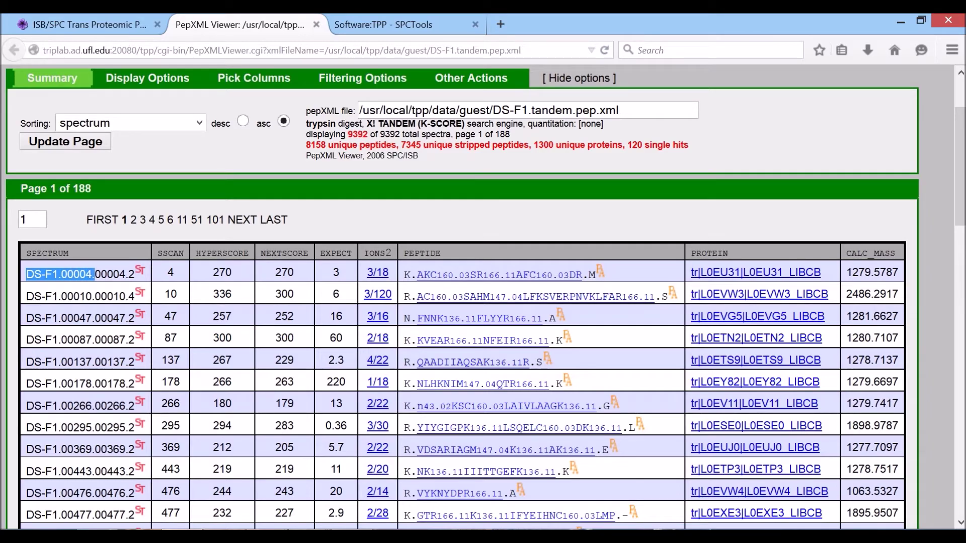
{"action": "left_click", "coordinate": [95, 274]}
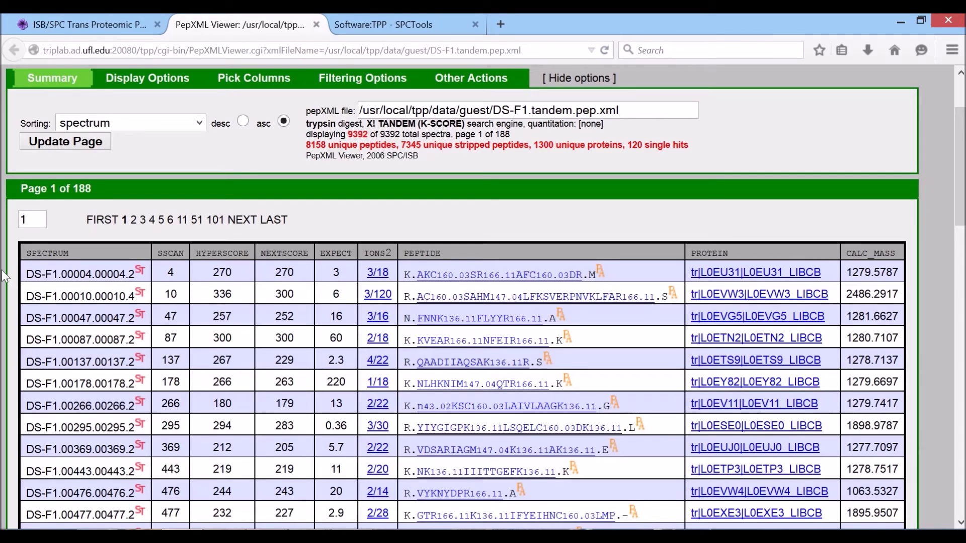
{"action": "left_click_drag", "start_coordinate": [28, 275], "coordinate": [136, 284]}
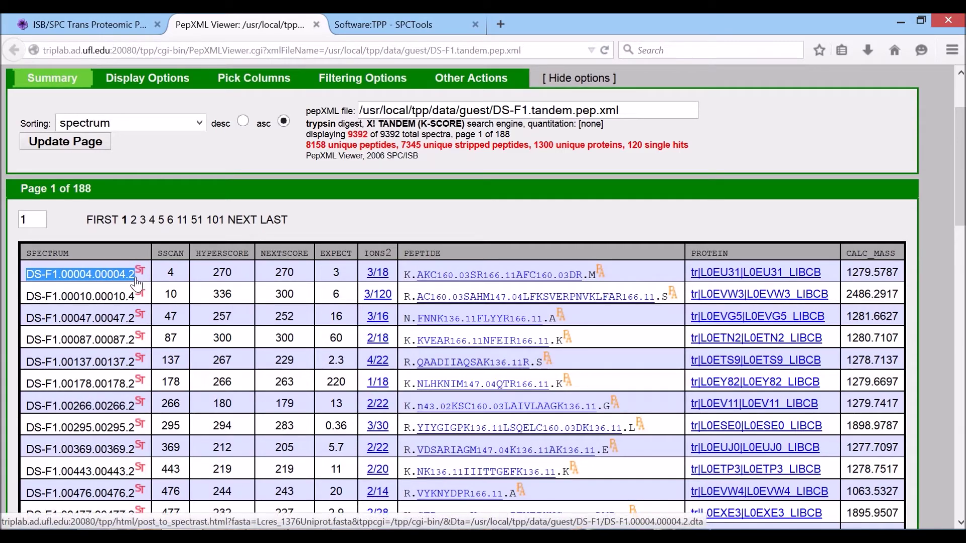
{"action": "left_click", "coordinate": [130, 288]}
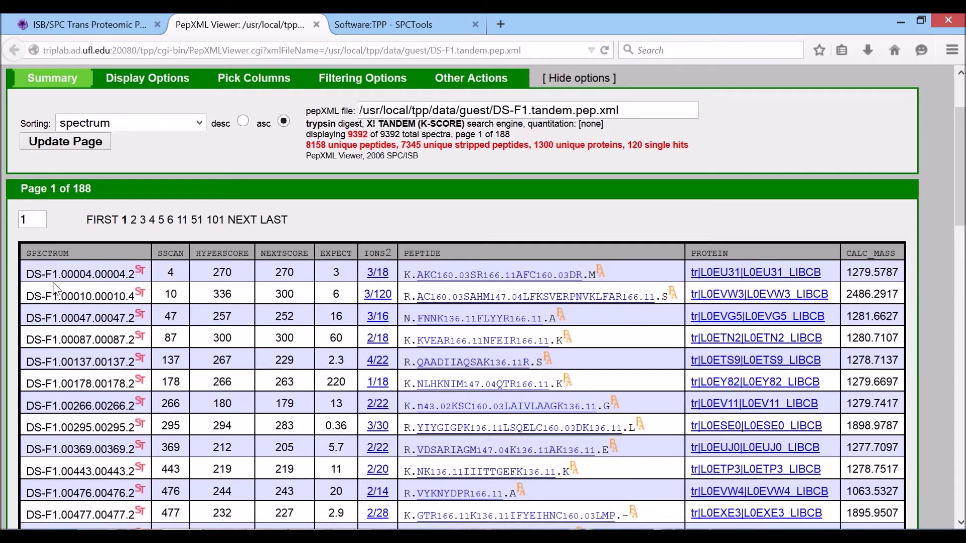
{"action": "left_click_drag", "start_coordinate": [26, 274], "coordinate": [138, 282]}
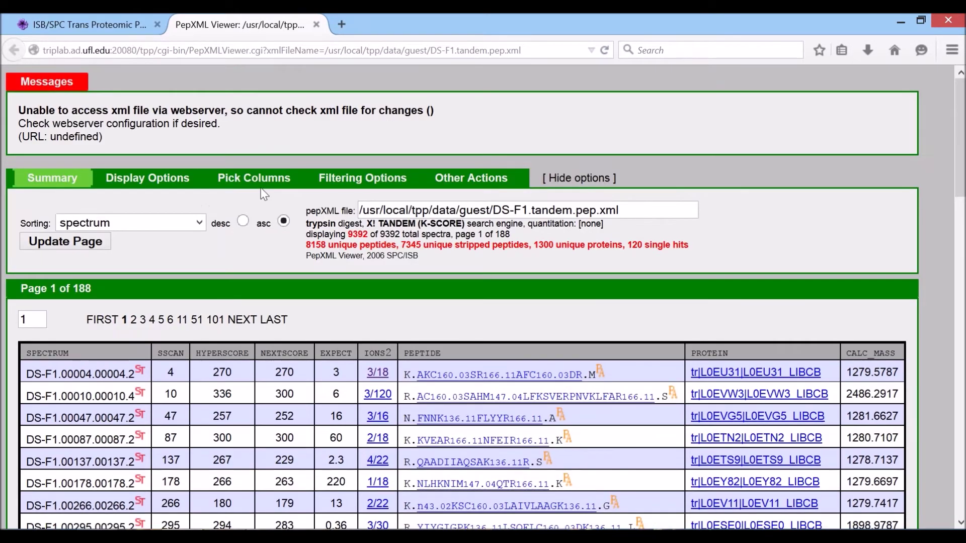
Close the PepXML results and go to the Analyze Peptides page.
{"action": "left_click", "coordinate": [315, 25]}
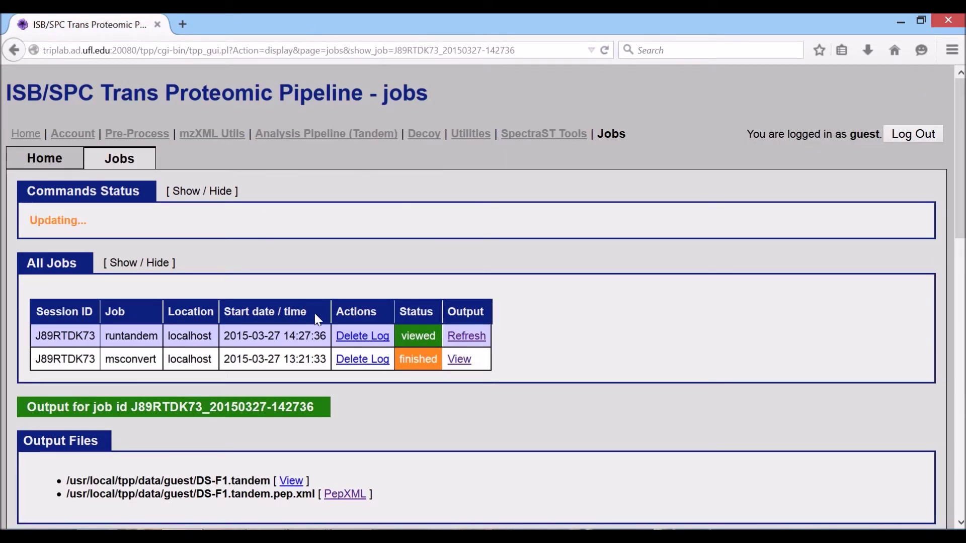
{"action": "mouse_move", "coordinate": [281, 134]}
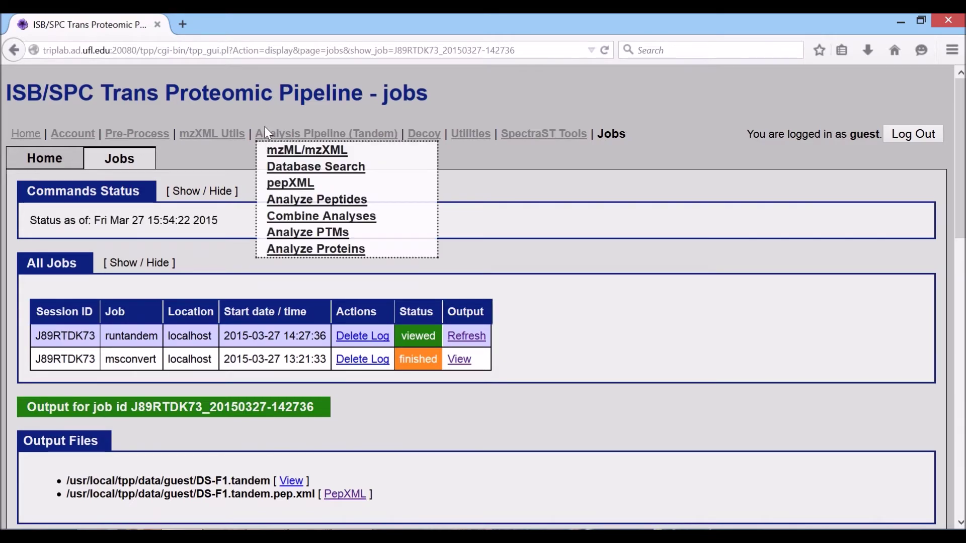
{"action": "left_click", "coordinate": [297, 201]}
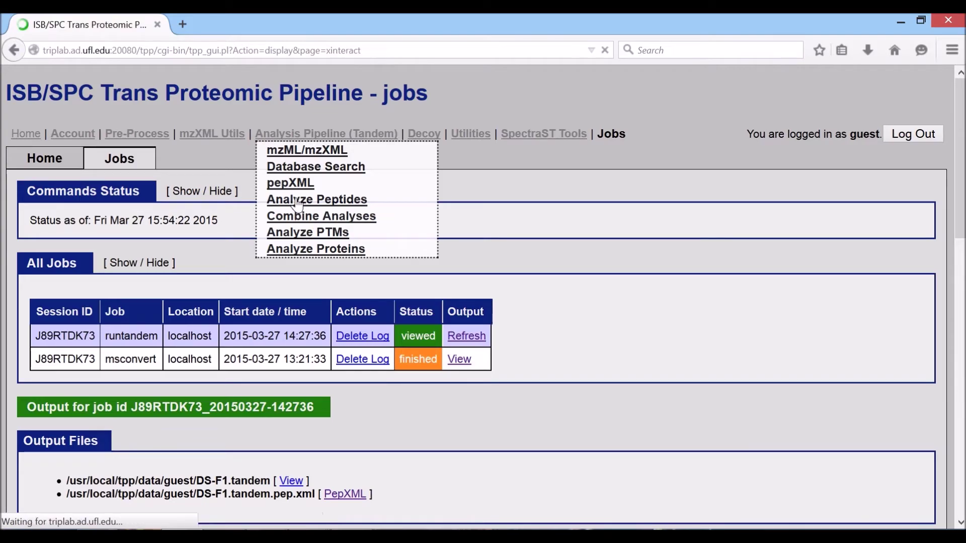
{"action": "scroll", "coordinate": [81, 372], "scroll_direction": "down", "scroll_amount": 5}
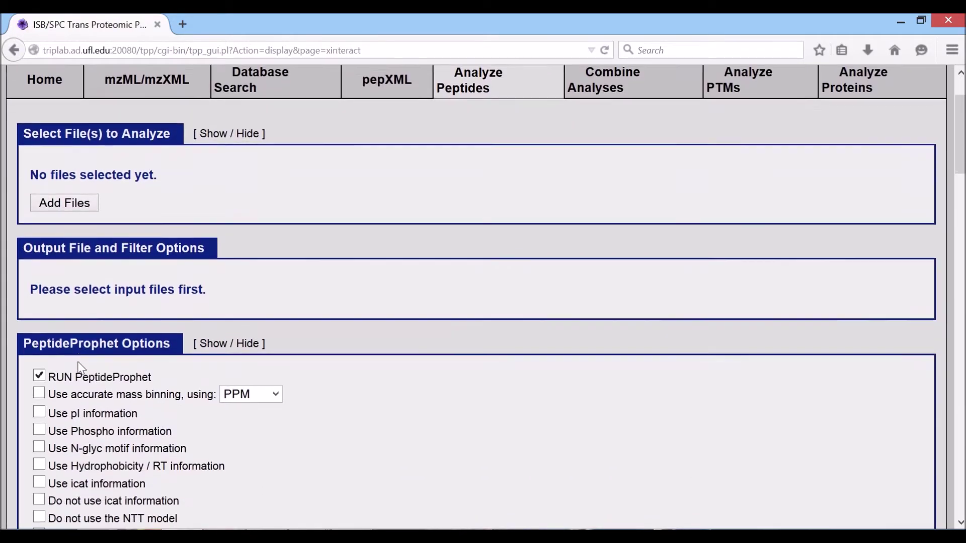
{"action": "scroll", "coordinate": [65, 312], "scroll_direction": "up", "scroll_amount": 5}
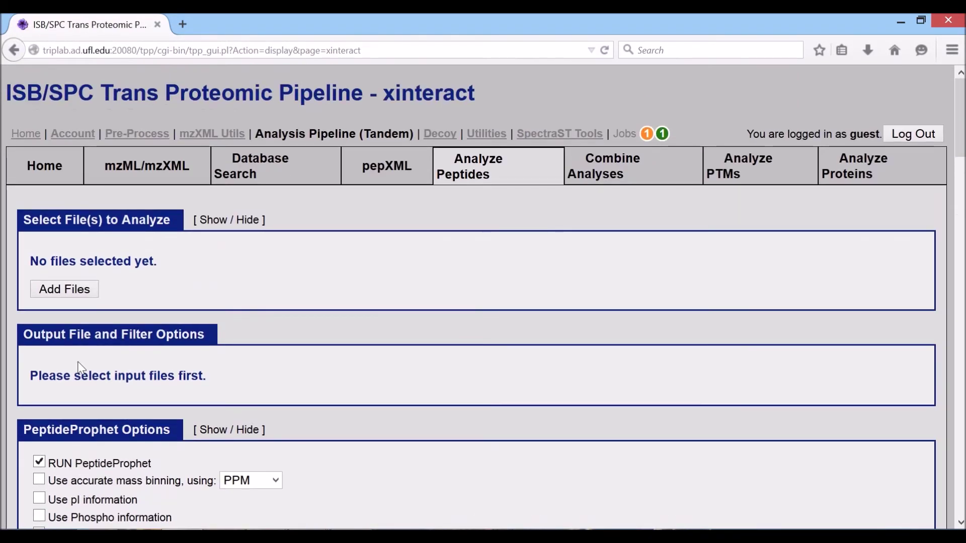
Select DS-F1.tandem.pep.xml from the guest data folder as the input file.
{"action": "left_click", "coordinate": [63, 291]}
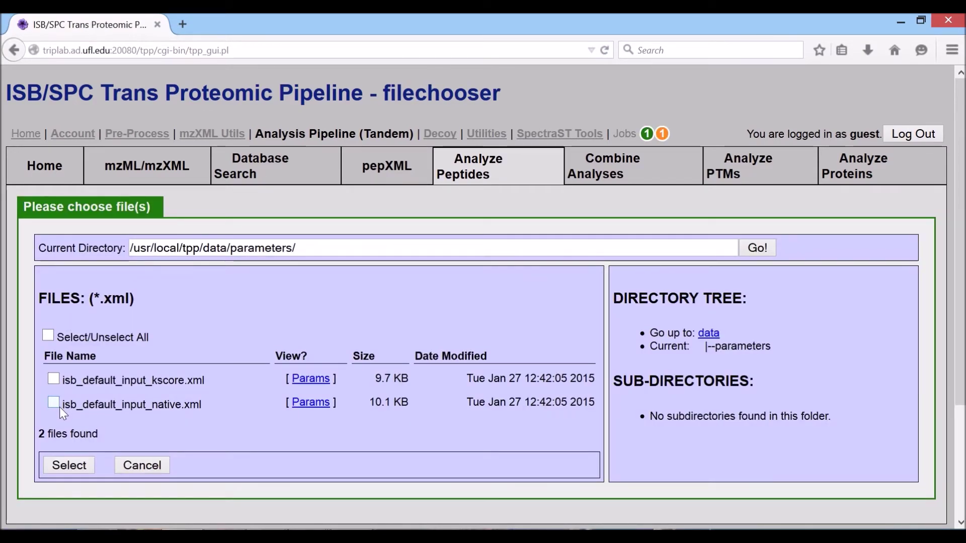
{"action": "left_click", "coordinate": [706, 334]}
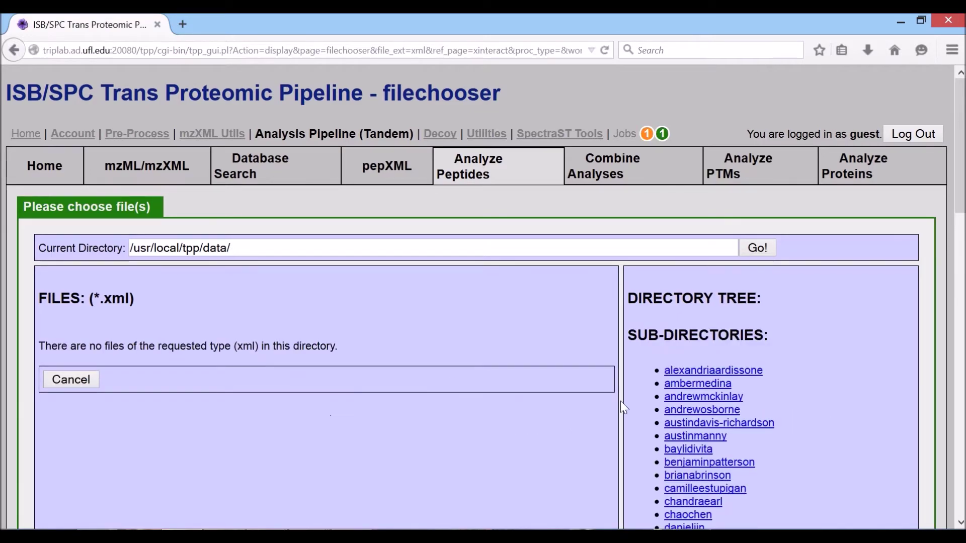
{"action": "scroll", "coordinate": [639, 400], "scroll_direction": "down", "scroll_amount": 5}
{"action": "left_click", "coordinate": [669, 347]}
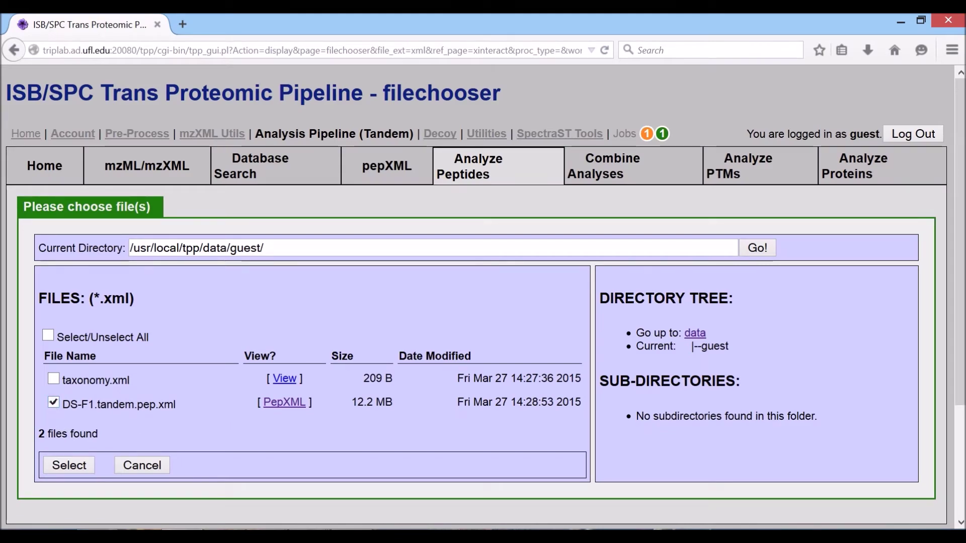
{"action": "left_click", "coordinate": [56, 467]}
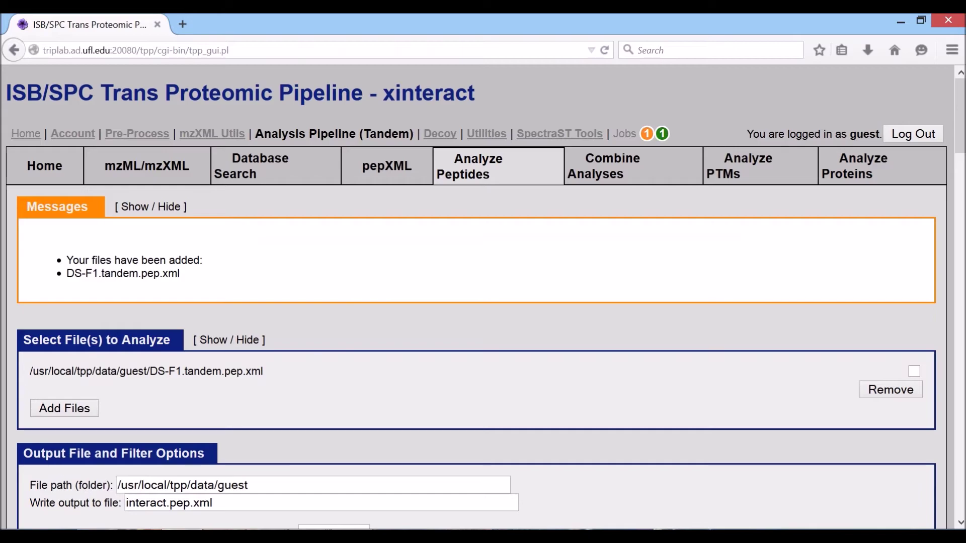
Enable RUN InterProphet and start xinteract on DS-F1.tandem.pep.xml.
{"action": "scroll", "coordinate": [228, 382], "scroll_direction": "down", "scroll_amount": 4}
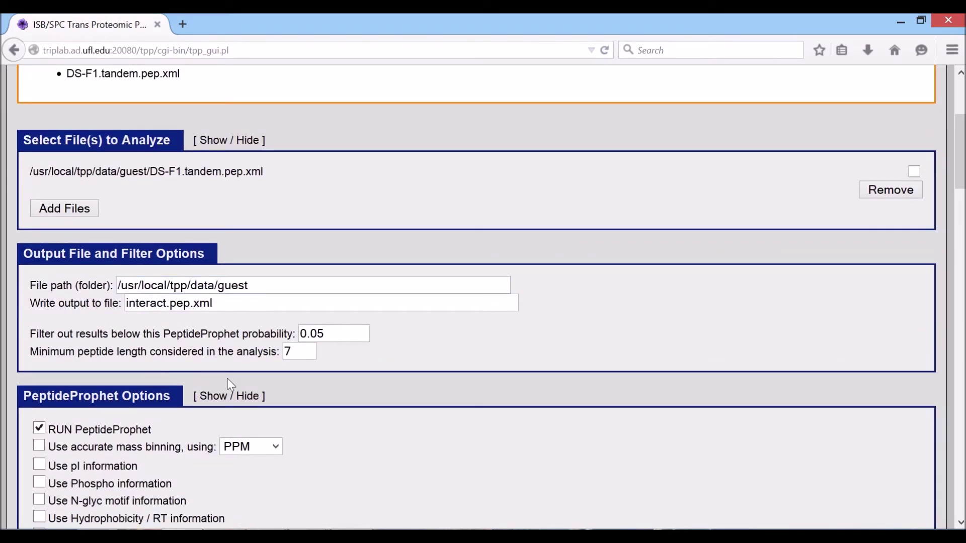
{"action": "scroll", "coordinate": [227, 381], "scroll_direction": "down", "scroll_amount": 3}
{"action": "scroll", "coordinate": [231, 385], "scroll_direction": "down", "scroll_amount": 4}
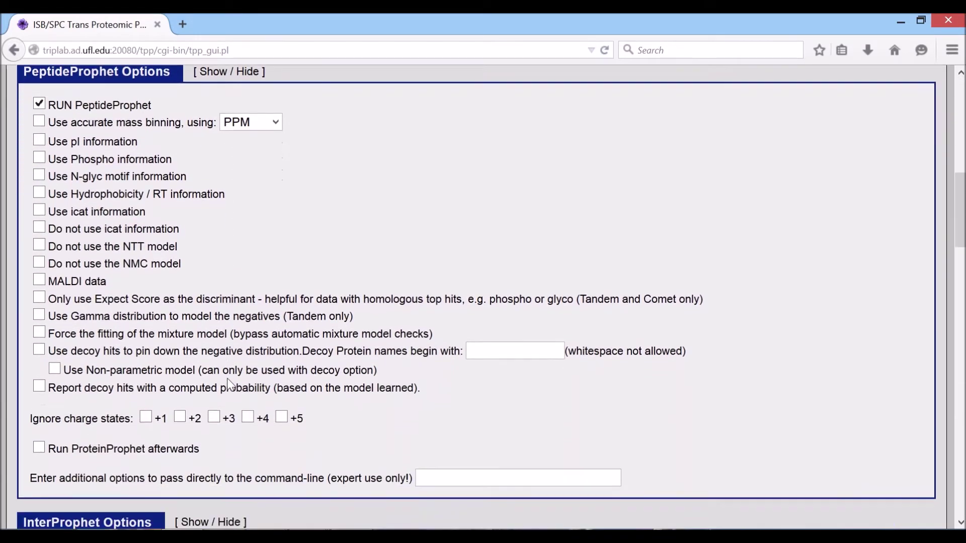
{"action": "scroll", "coordinate": [33, 413], "scroll_direction": "down", "scroll_amount": 2}
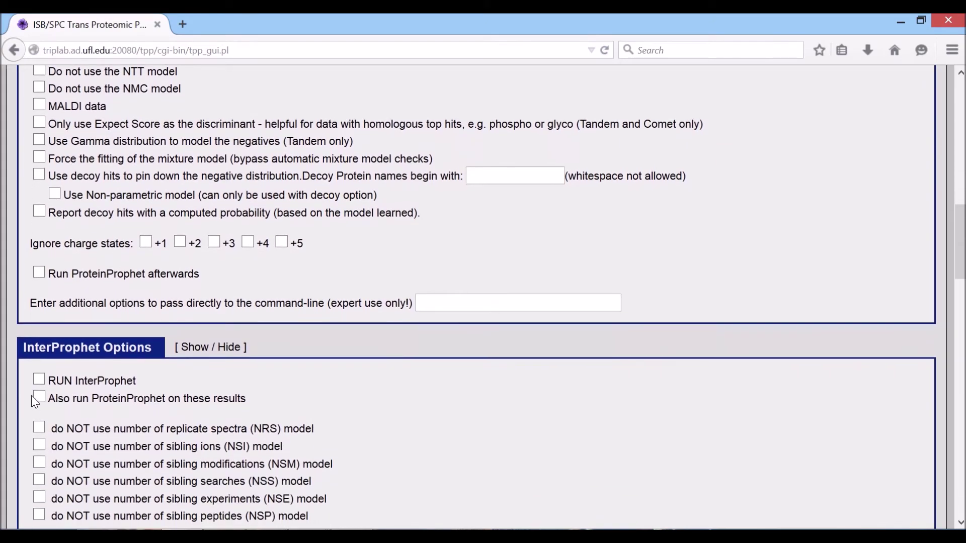
{"action": "left_click", "coordinate": [39, 380]}
{"action": "scroll", "coordinate": [38, 387], "scroll_direction": "down", "scroll_amount": 7}
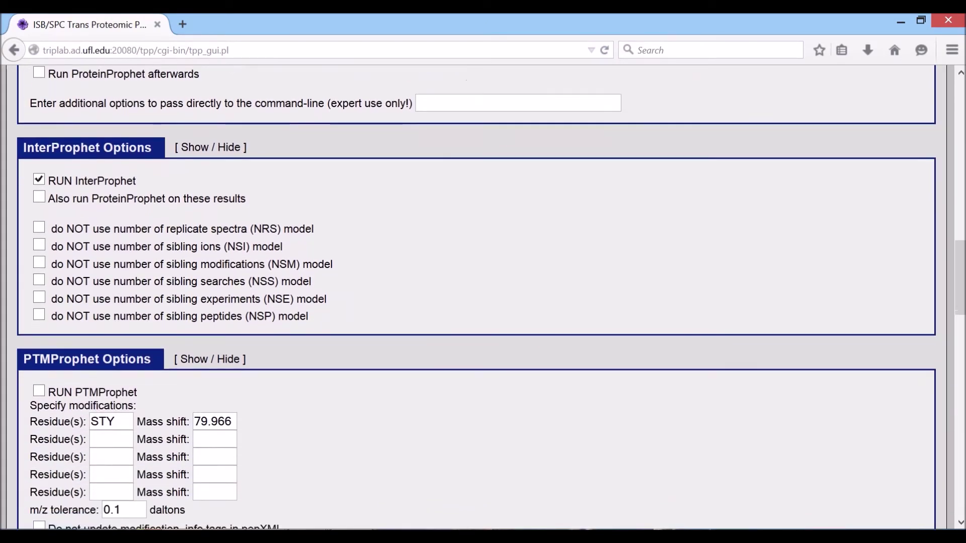
{"action": "scroll", "coordinate": [476, 296], "scroll_direction": "down", "scroll_amount": 15}
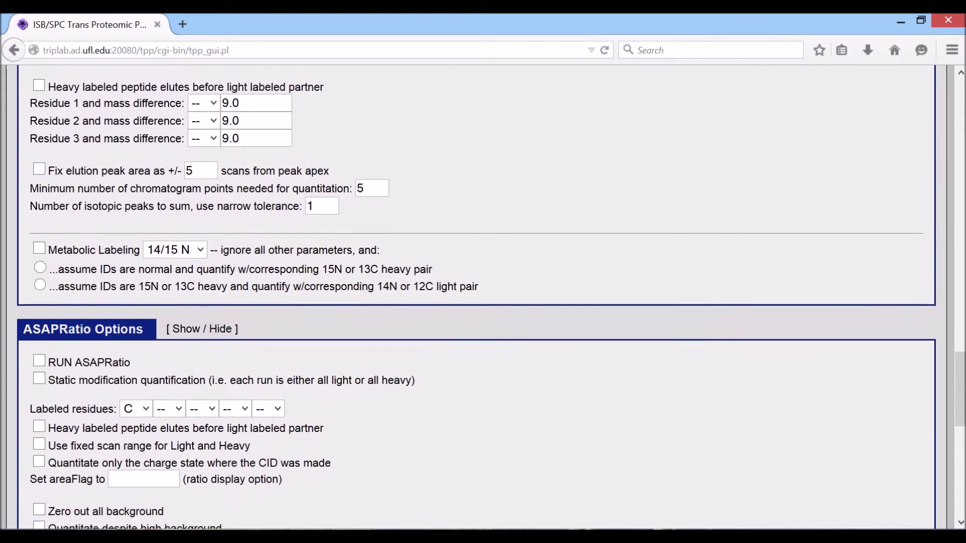
{"action": "scroll", "coordinate": [476, 296], "scroll_direction": "down", "scroll_amount": 6}
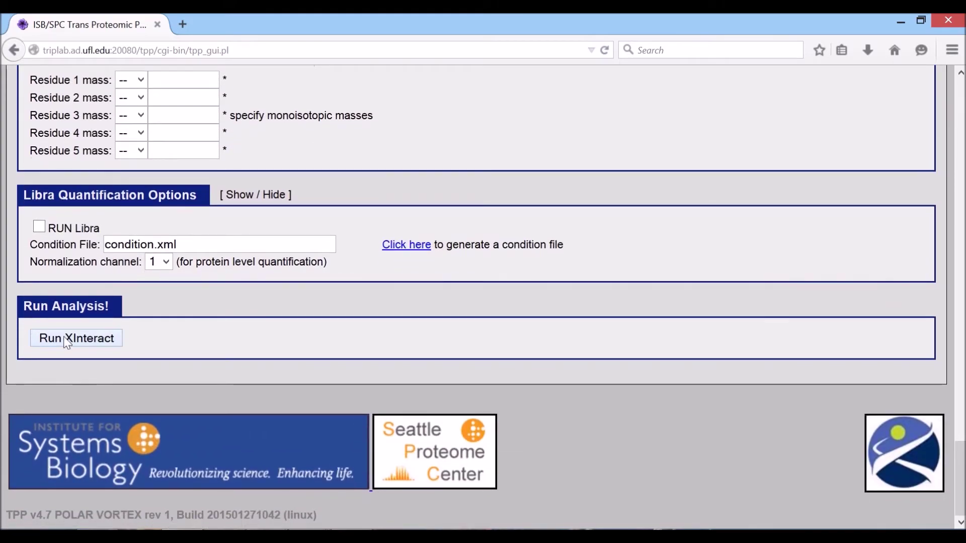
{"action": "left_click", "coordinate": [68, 339]}
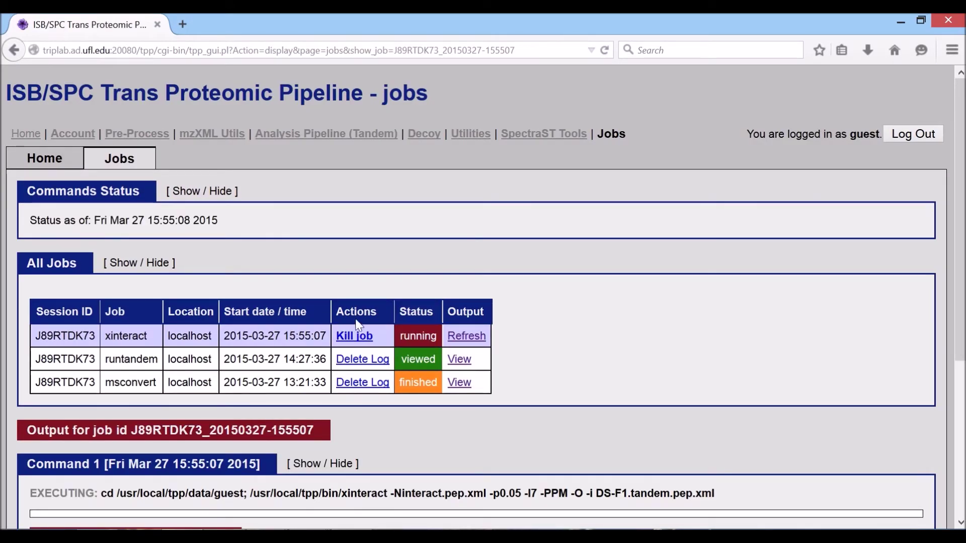
Refresh the xinteract job until interact.pep.xml and interact.ipro.pep.xml appear as output files.
{"action": "left_click", "coordinate": [456, 338]}
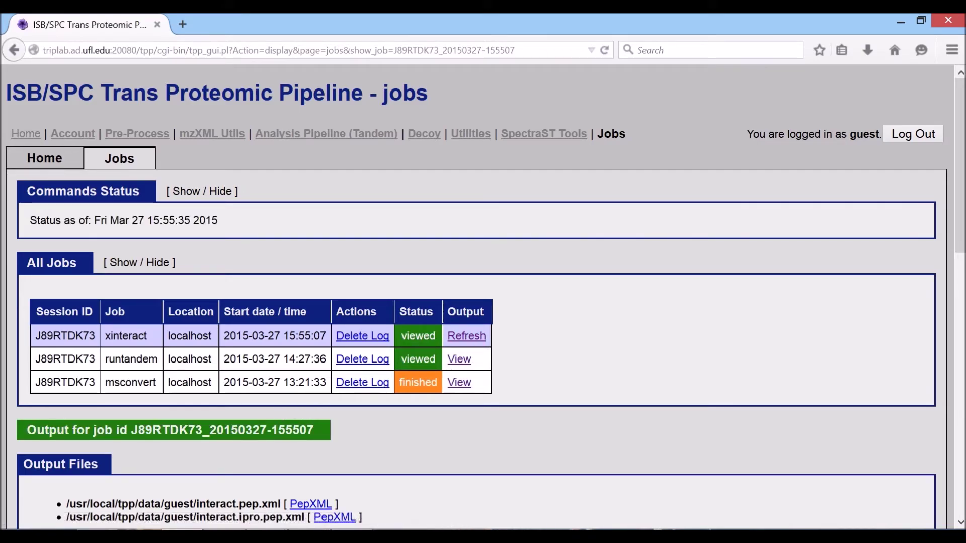
{"action": "scroll", "coordinate": [263, 439], "scroll_direction": "down", "scroll_amount": 3}
{"action": "scroll", "coordinate": [260, 436], "scroll_direction": "down", "scroll_amount": 3}
{"action": "scroll", "coordinate": [259, 436], "scroll_direction": "up", "scroll_amount": 3}
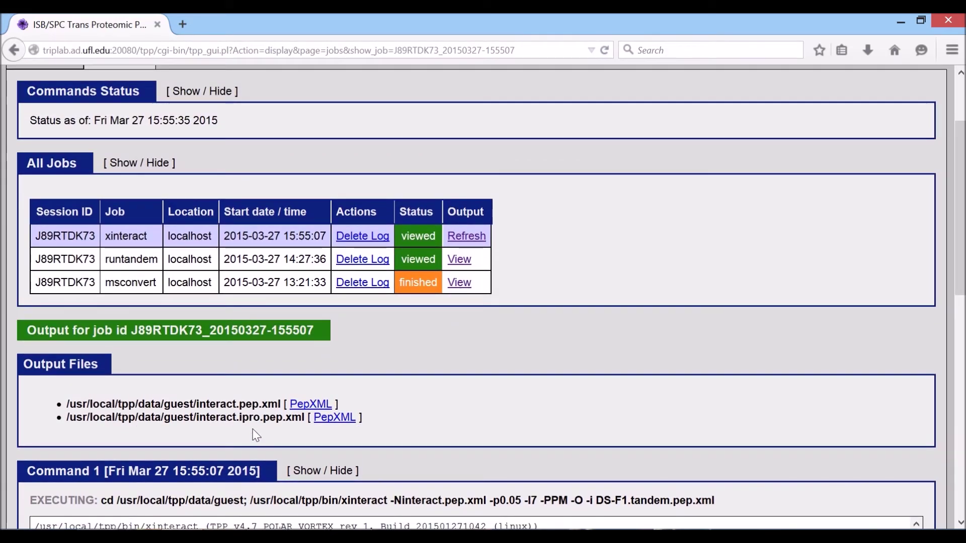
{"action": "left_click", "coordinate": [303, 404]}
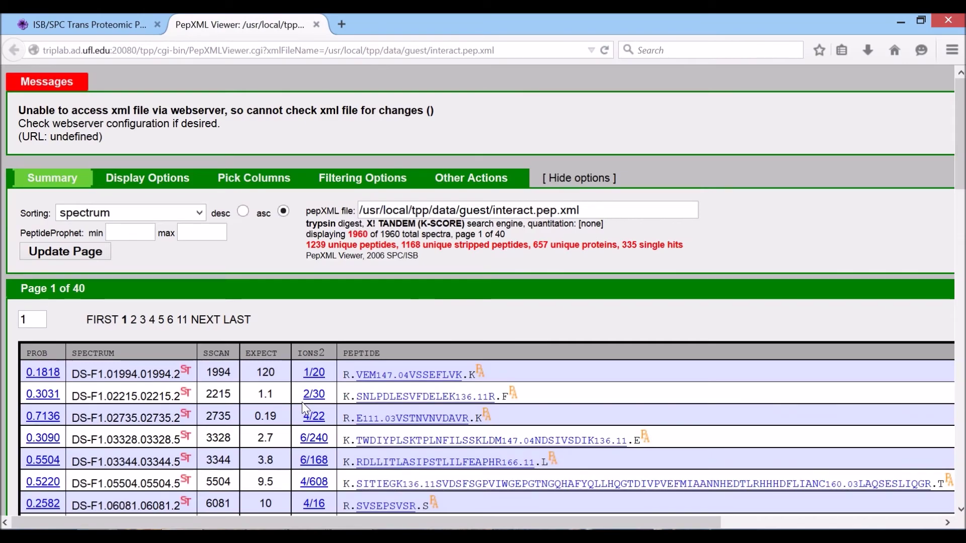
{"action": "scroll", "coordinate": [302, 403], "scroll_direction": "down", "scroll_amount": 2}
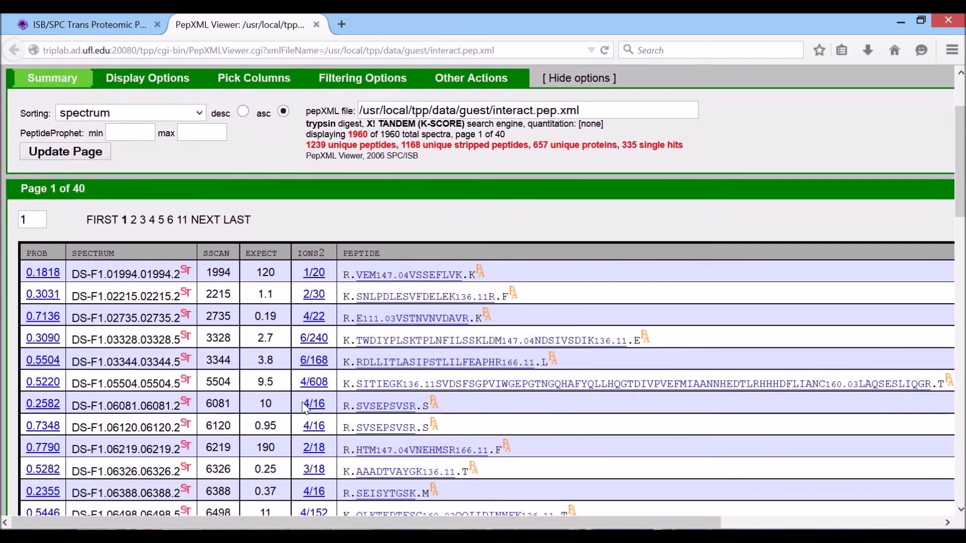
{"action": "scroll", "coordinate": [303, 408], "scroll_direction": "down", "scroll_amount": 2}
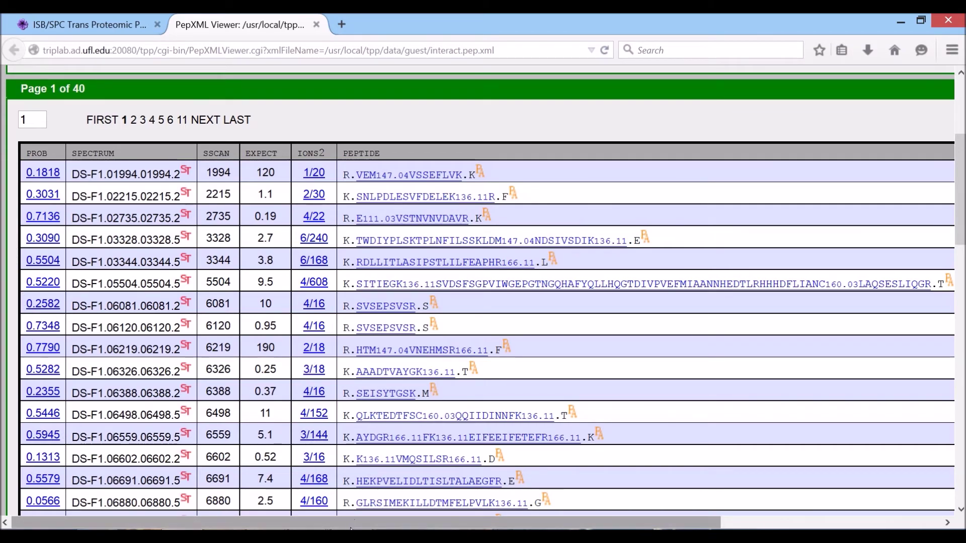
{"action": "scroll", "coordinate": [352, 523], "scroll_direction": "up", "scroll_amount": 4}
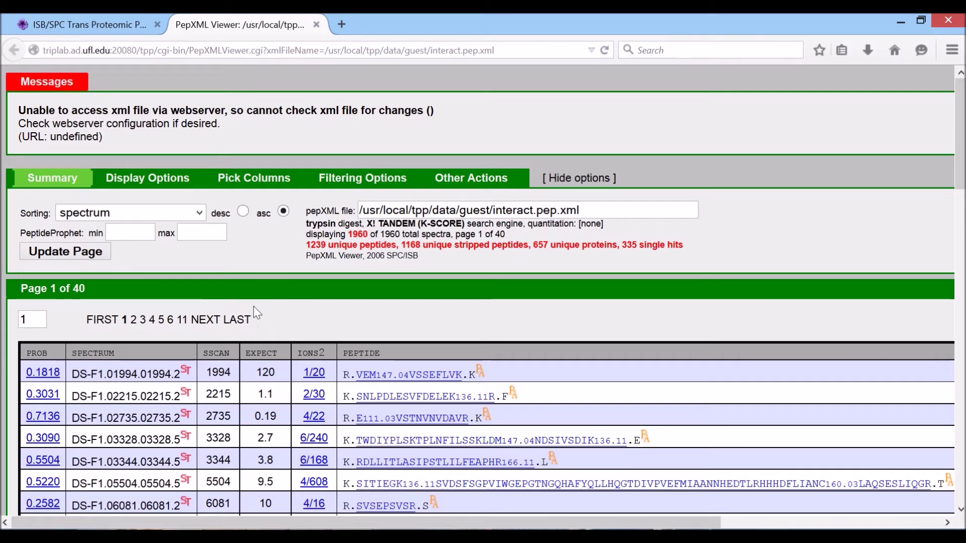
{"action": "left_click", "coordinate": [316, 24]}
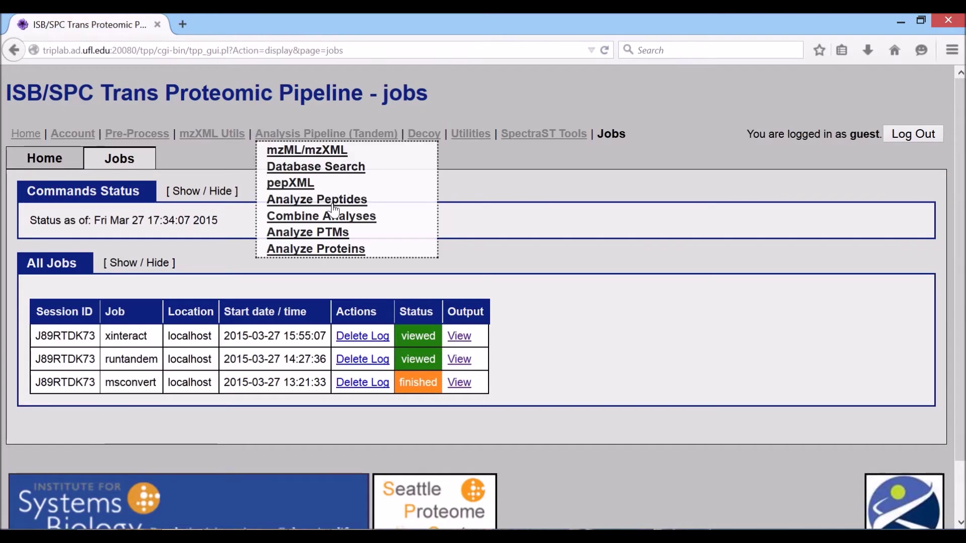
Run InterProphet on interact.pep.xml from the Combine Analyses page.
{"action": "mouse_move", "coordinate": [286, 136]}
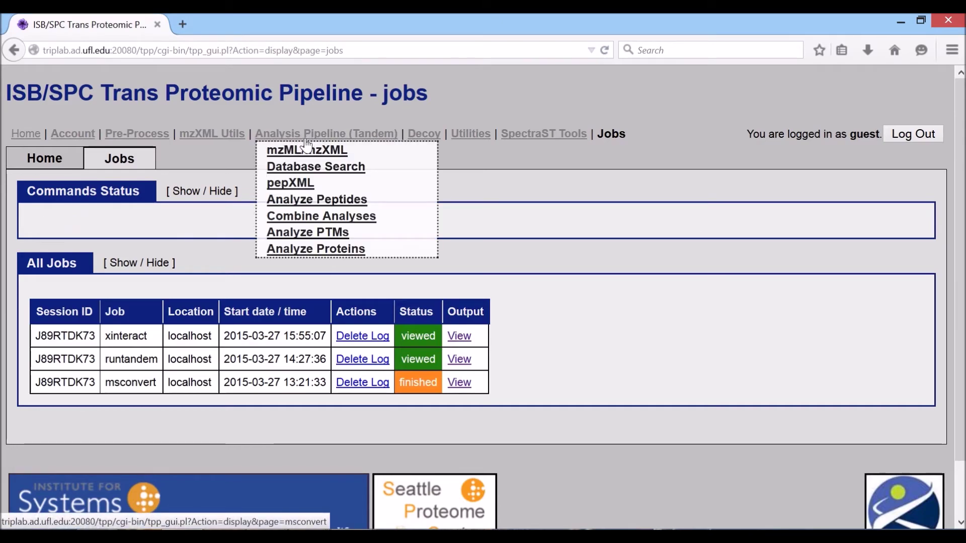
{"action": "left_click", "coordinate": [296, 220]}
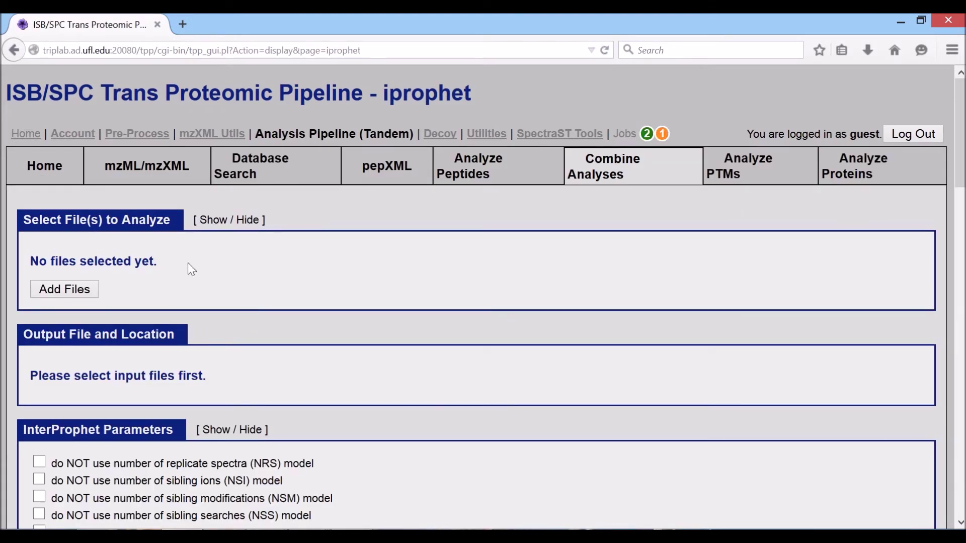
{"action": "left_click", "coordinate": [60, 290]}
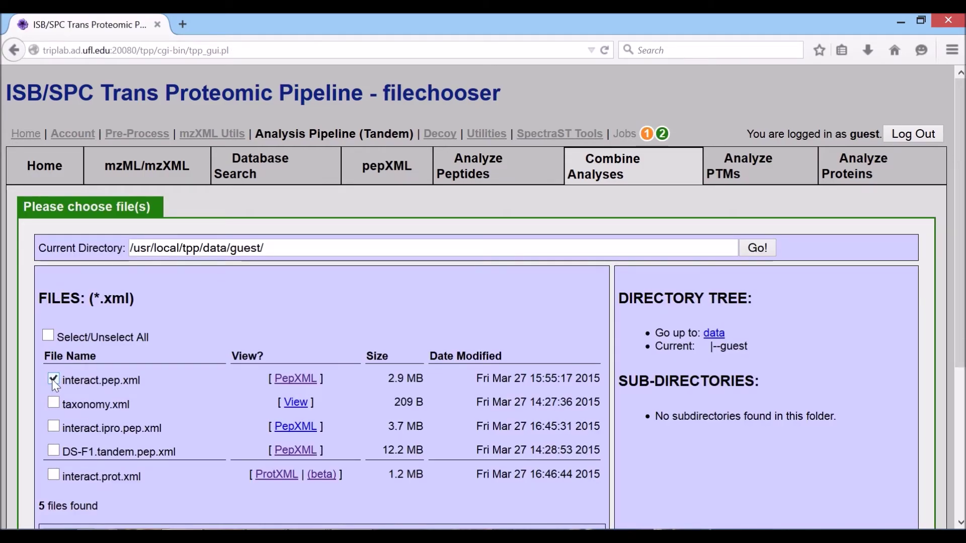
{"action": "scroll", "coordinate": [52, 380], "scroll_direction": "down", "scroll_amount": 2}
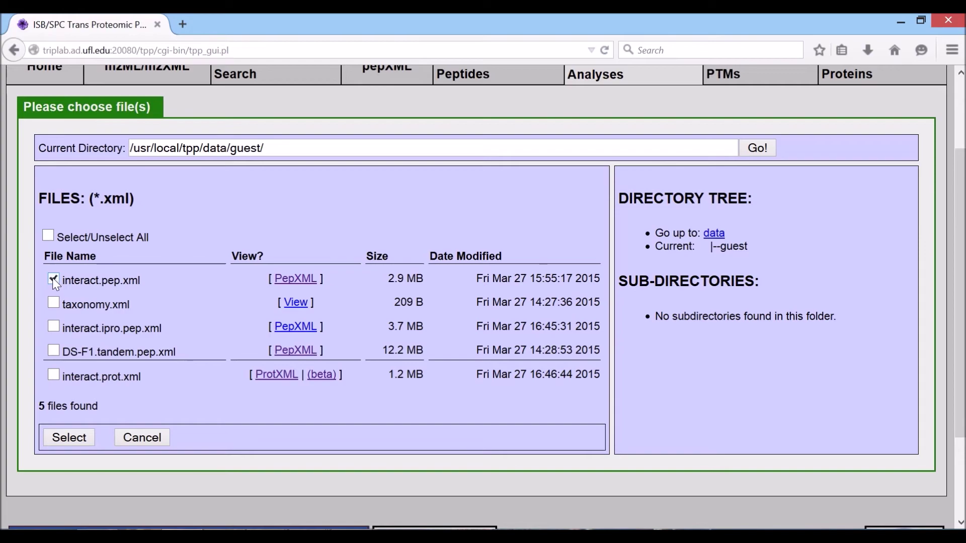
{"action": "left_click", "coordinate": [52, 281]}
{"action": "left_click", "coordinate": [53, 280]}
{"action": "left_click", "coordinate": [72, 440]}
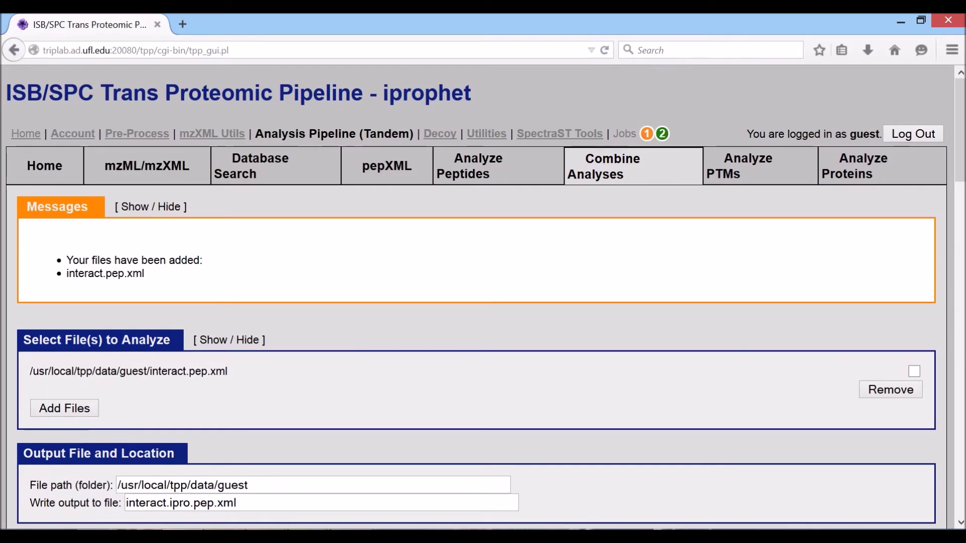
{"action": "scroll", "coordinate": [482, 297], "scroll_direction": "down", "scroll_amount": 10}
{"action": "scroll", "coordinate": [183, 337], "scroll_direction": "down", "scroll_amount": 15}
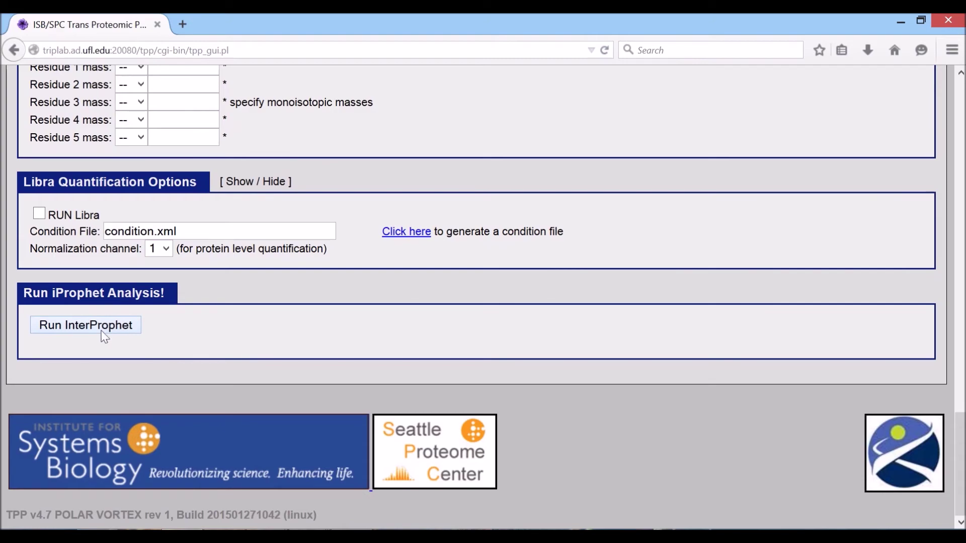
{"action": "left_click", "coordinate": [73, 327]}
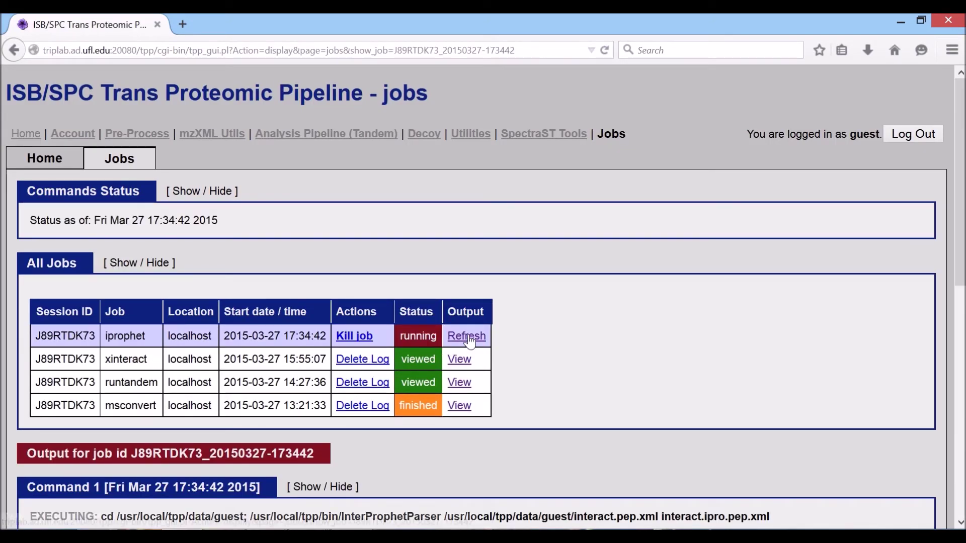
Confirm the iprophet job produced interact.ipro.pep.xml, then go to Analyze Proteins.
{"action": "left_click", "coordinate": [467, 336]}
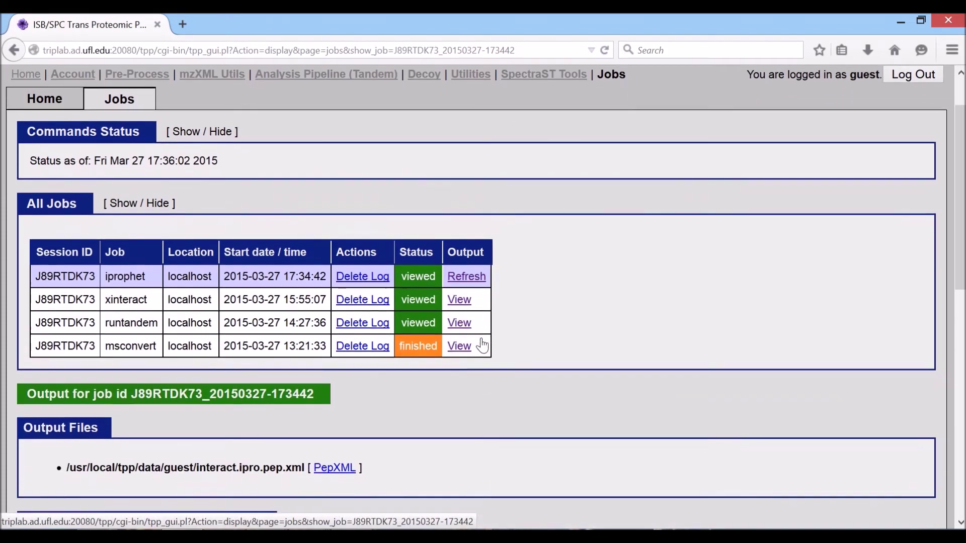
{"action": "scroll", "coordinate": [482, 346], "scroll_direction": "down", "scroll_amount": 3}
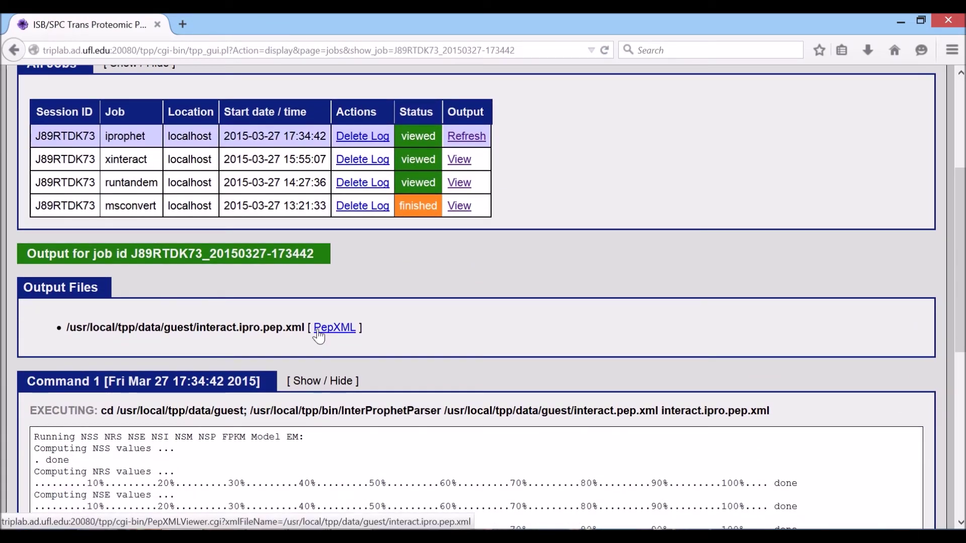
{"action": "left_click_drag", "start_coordinate": [184, 328], "coordinate": [303, 318]}
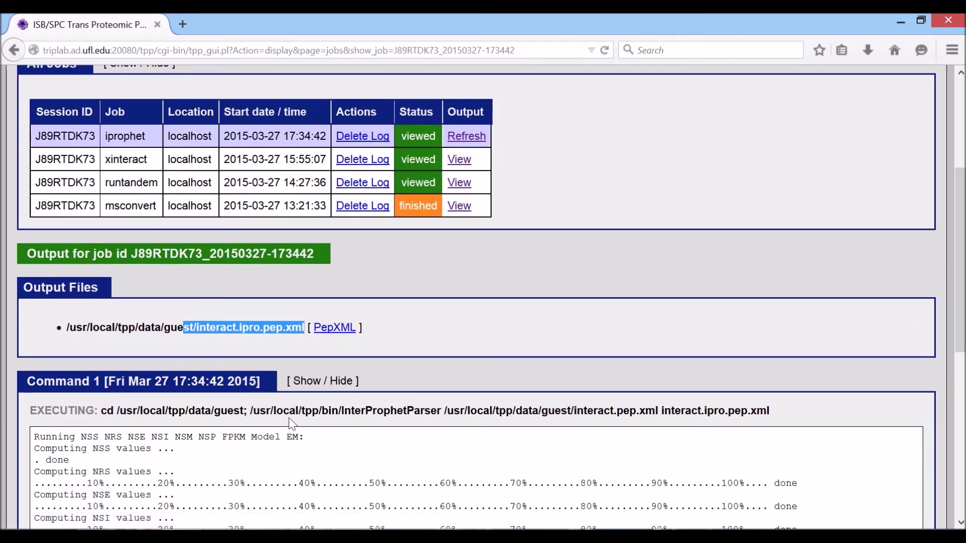
{"action": "scroll", "coordinate": [290, 424], "scroll_direction": "up", "scroll_amount": 4}
{"action": "mouse_move", "coordinate": [326, 134]}
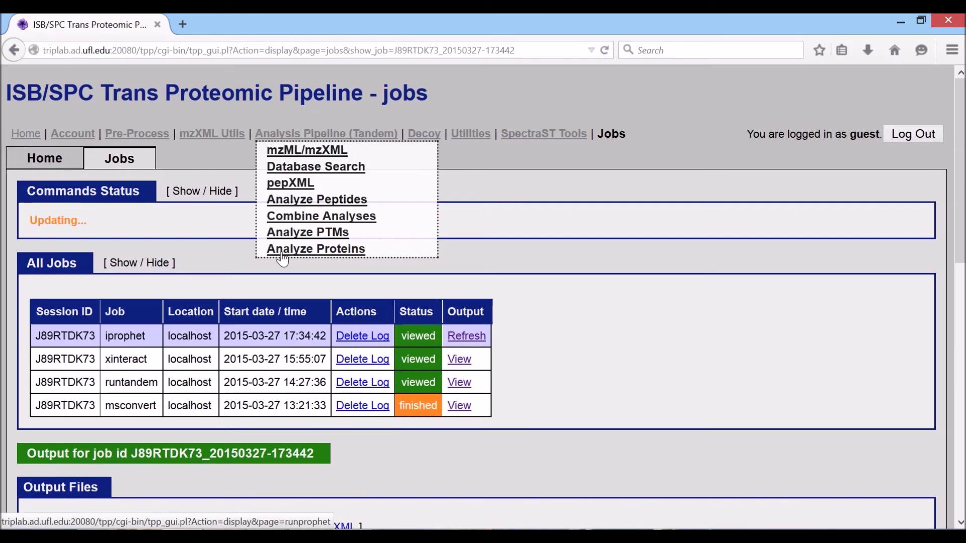
{"action": "left_click", "coordinate": [315, 250]}
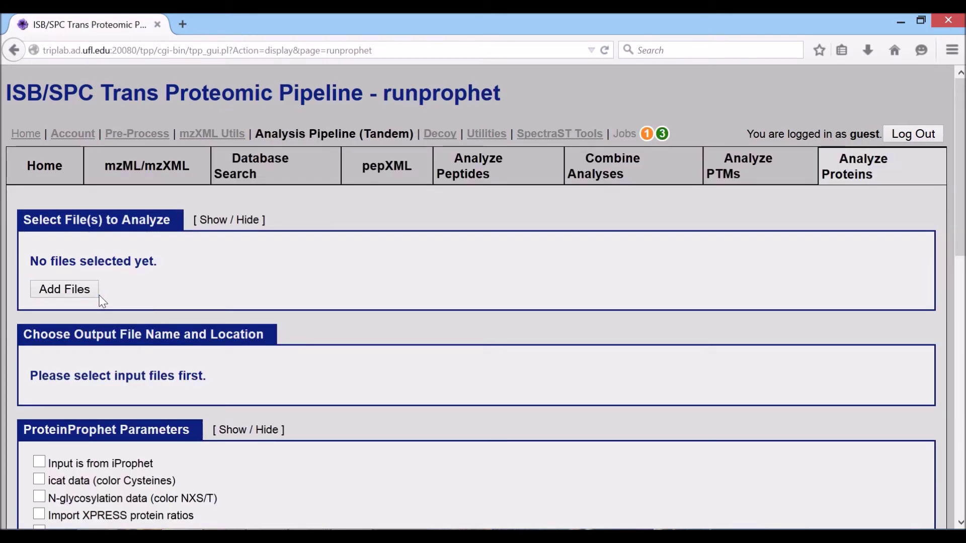
Add interact.ipro.pep.xml as the ProteinProphet input file.
{"action": "left_click", "coordinate": [76, 288]}
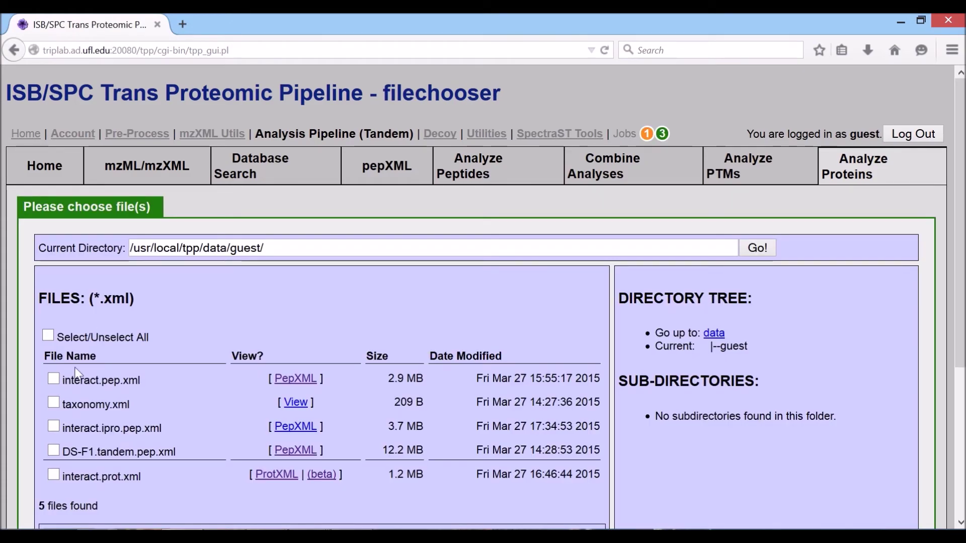
{"action": "left_click", "coordinate": [53, 427]}
{"action": "double_click", "coordinate": [153, 428]}
{"action": "left_click_drag", "start_coordinate": [161, 428], "coordinate": [71, 428]}
{"action": "scroll", "coordinate": [87, 436], "scroll_direction": "down", "scroll_amount": 2}
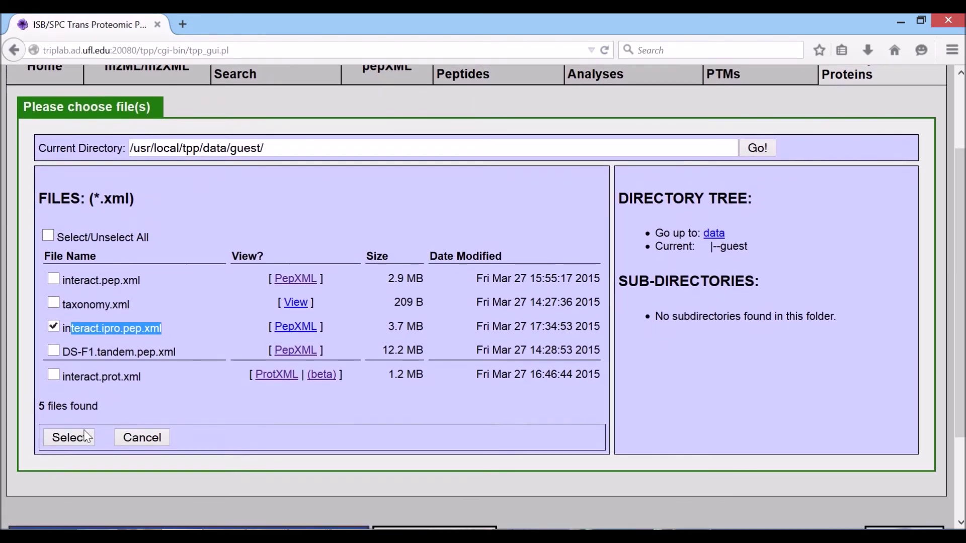
{"action": "left_click", "coordinate": [120, 348]}
{"action": "left_click", "coordinate": [70, 437]}
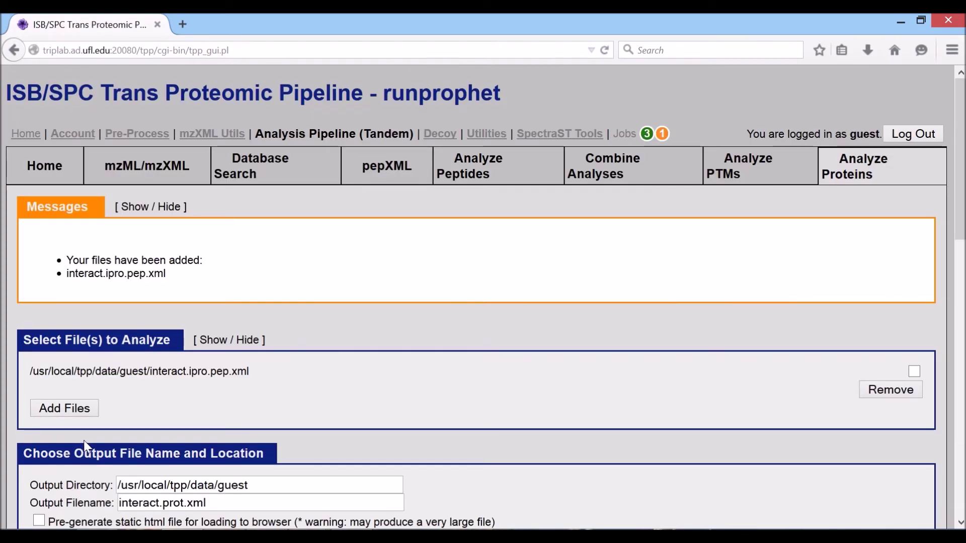
Run ProteinProphet and refresh the job until its output files are listed.
{"action": "scroll", "coordinate": [78, 445], "scroll_direction": "down", "scroll_amount": 6}
{"action": "scroll", "coordinate": [86, 446], "scroll_direction": "down", "scroll_amount": 6}
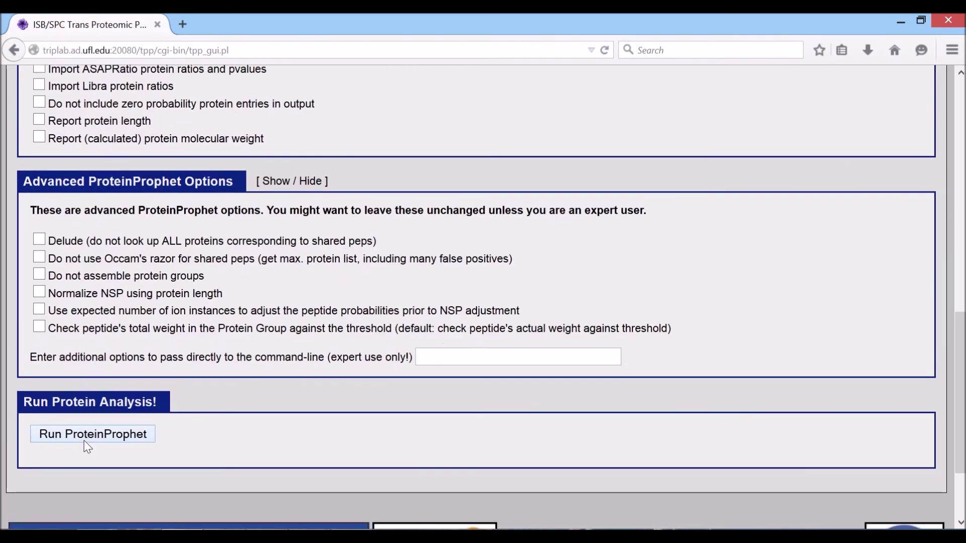
{"action": "left_click", "coordinate": [87, 436]}
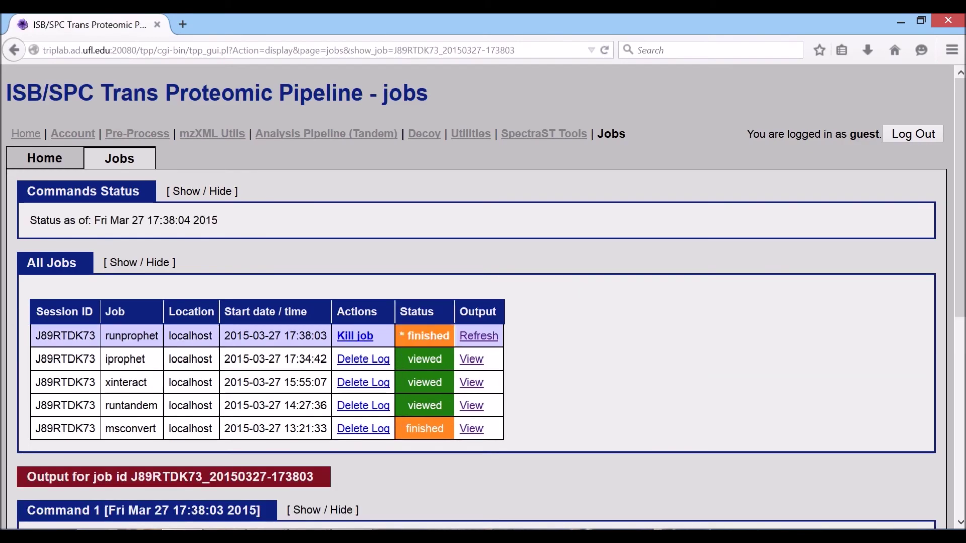
{"action": "left_click", "coordinate": [468, 338]}
{"action": "left_click", "coordinate": [453, 333]}
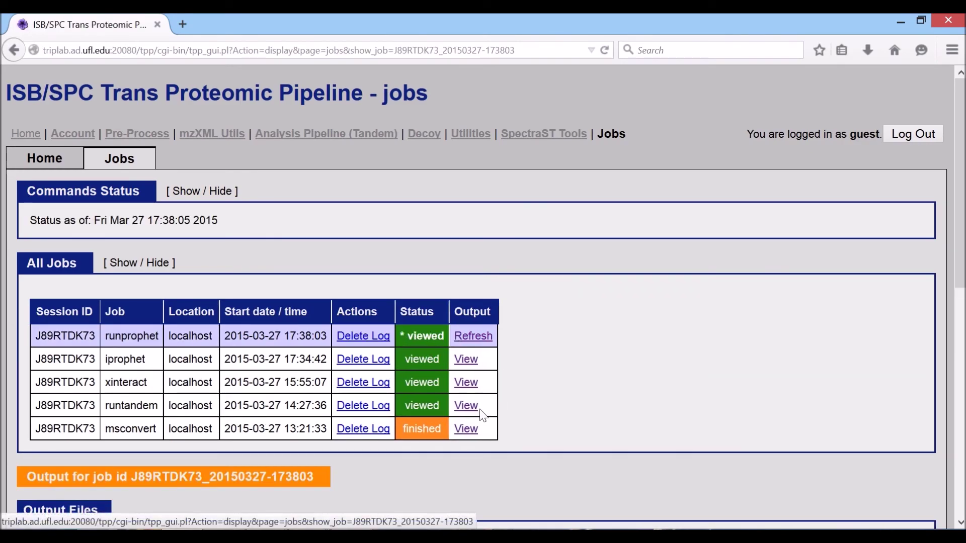
{"action": "scroll", "coordinate": [461, 445], "scroll_direction": "down", "scroll_amount": 3}
{"action": "scroll", "coordinate": [460, 445], "scroll_direction": "up", "scroll_amount": 2}
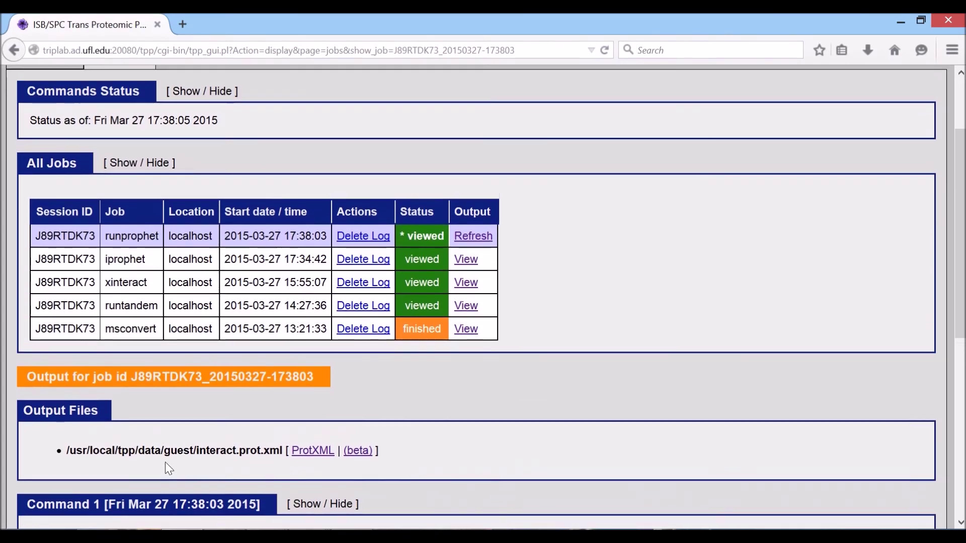
Open the interact.prot.xml results in the ProtXML Viewer in a new tab.
{"action": "left_click_drag", "start_coordinate": [75, 450], "coordinate": [282, 451]}
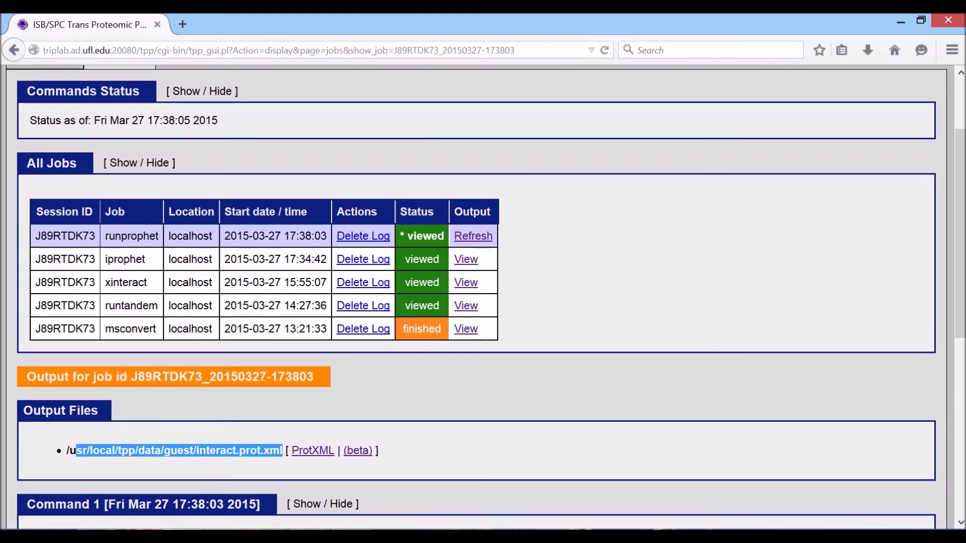
{"action": "left_click", "coordinate": [426, 455]}
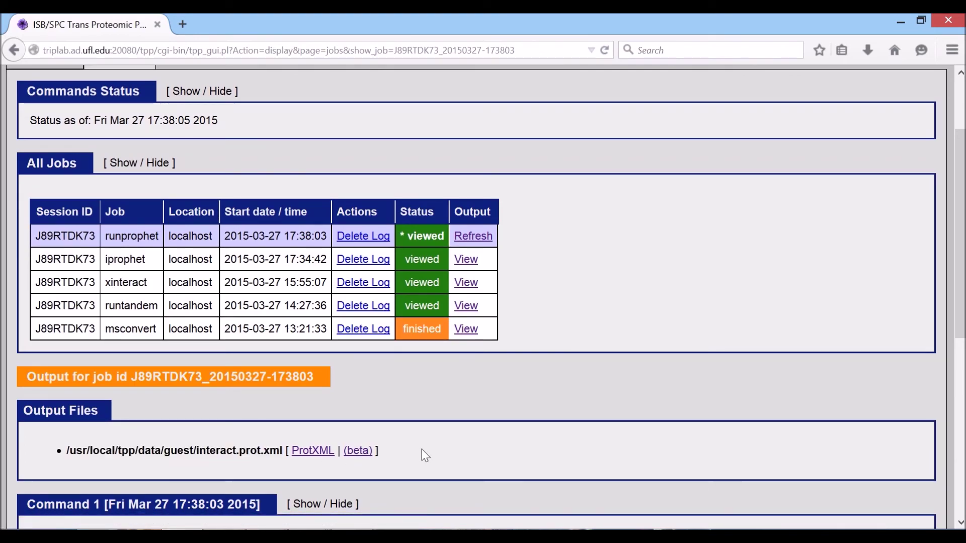
{"action": "scroll", "coordinate": [425, 455], "scroll_direction": "down", "scroll_amount": 4}
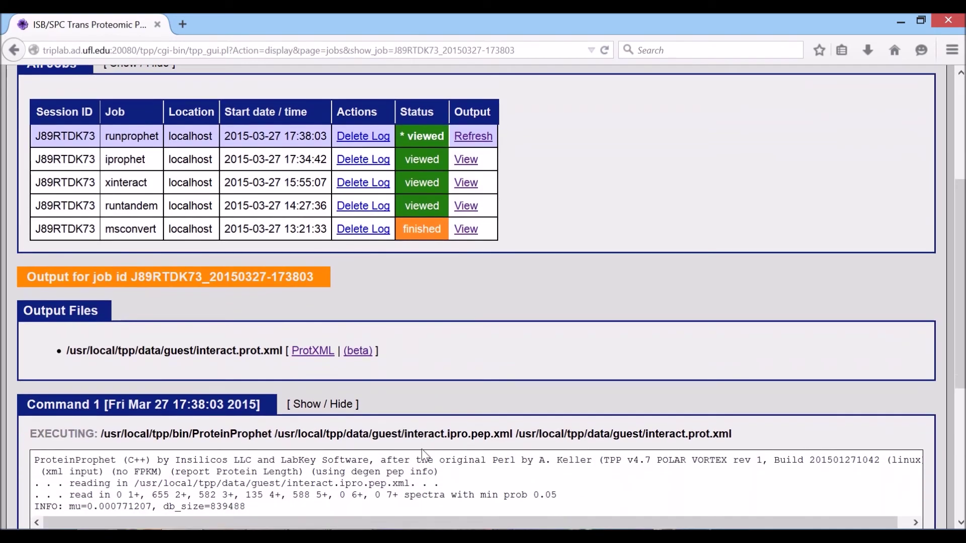
{"action": "left_click", "coordinate": [352, 352]}
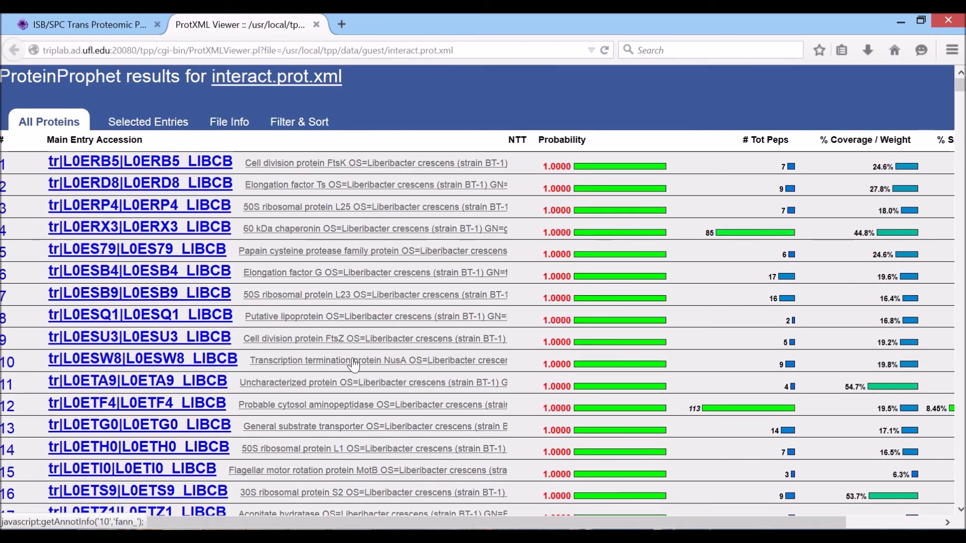
Review the first protein's accession, description and probability, then switch to Filter & Sort.
{"action": "scroll", "coordinate": [433, 395], "scroll_direction": "down", "scroll_amount": 15}
{"action": "scroll", "coordinate": [433, 394], "scroll_direction": "up", "scroll_amount": 15}
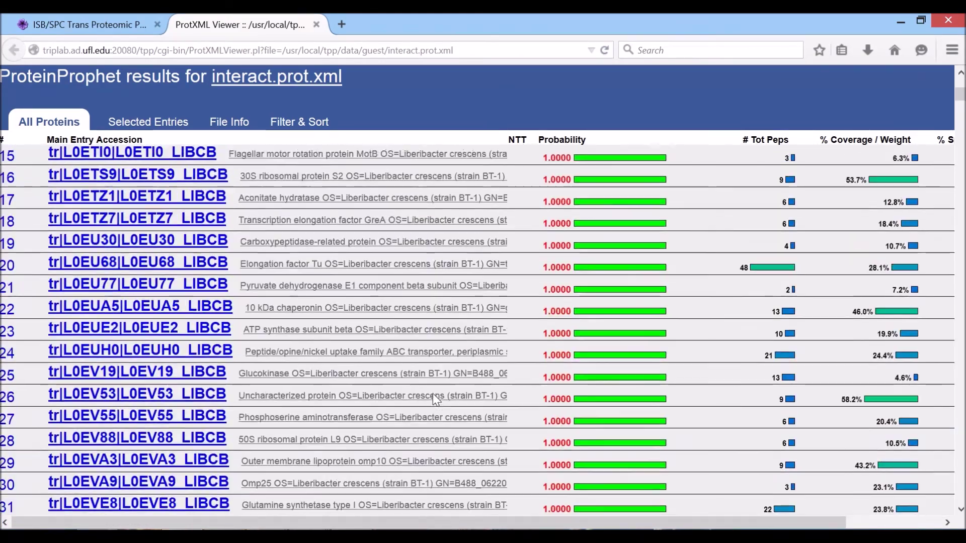
{"action": "left_click_drag", "start_coordinate": [34, 163], "coordinate": [233, 162]}
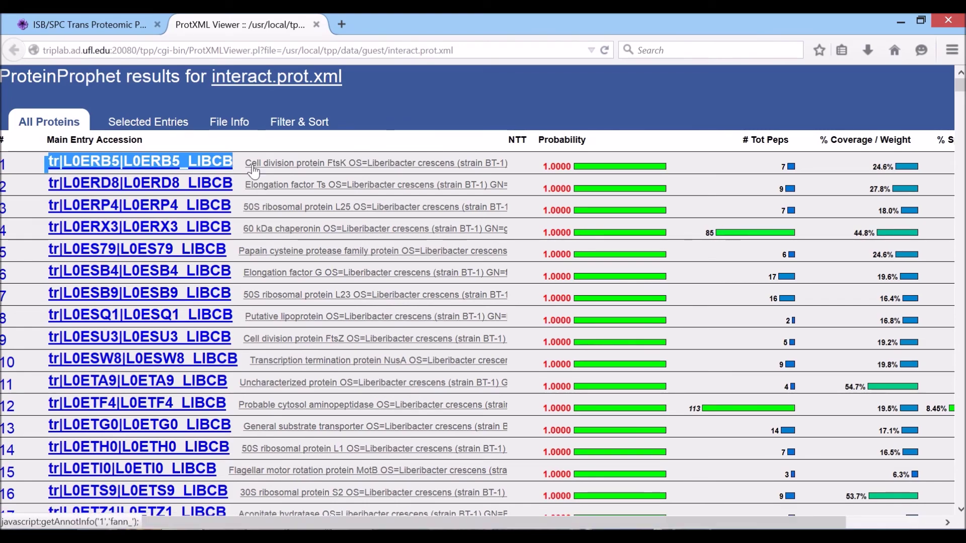
{"action": "left_click_drag", "start_coordinate": [238, 163], "coordinate": [509, 170]}
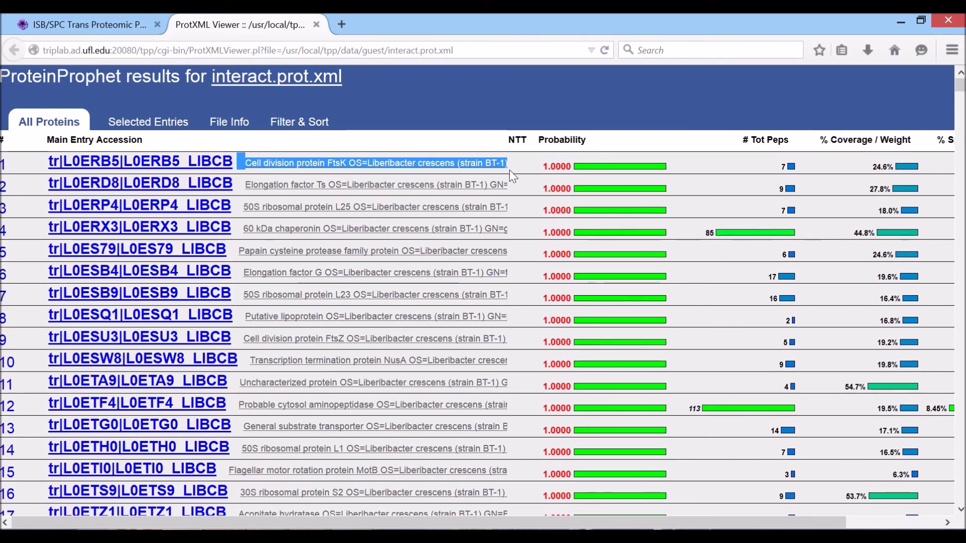
{"action": "left_click_drag", "start_coordinate": [540, 167], "coordinate": [683, 168]}
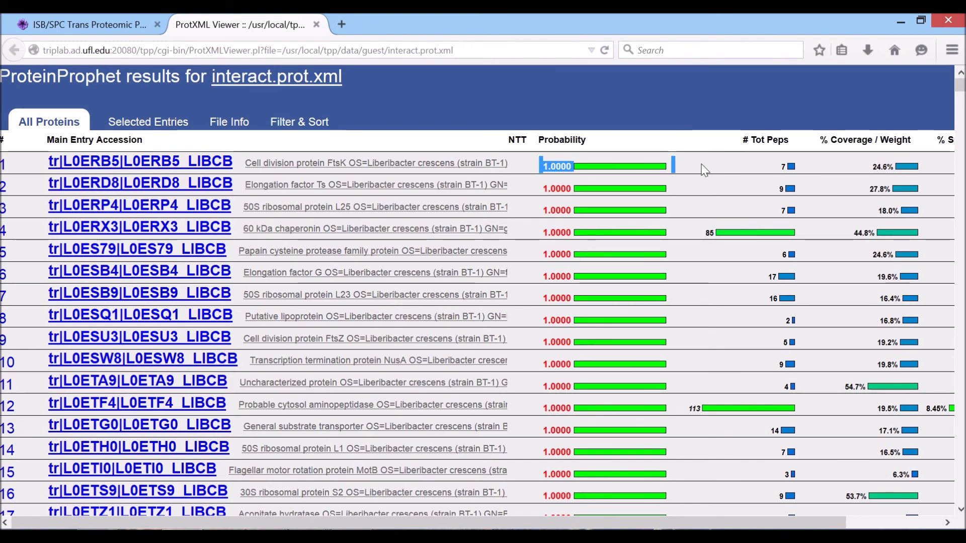
{"action": "left_click", "coordinate": [656, 174]}
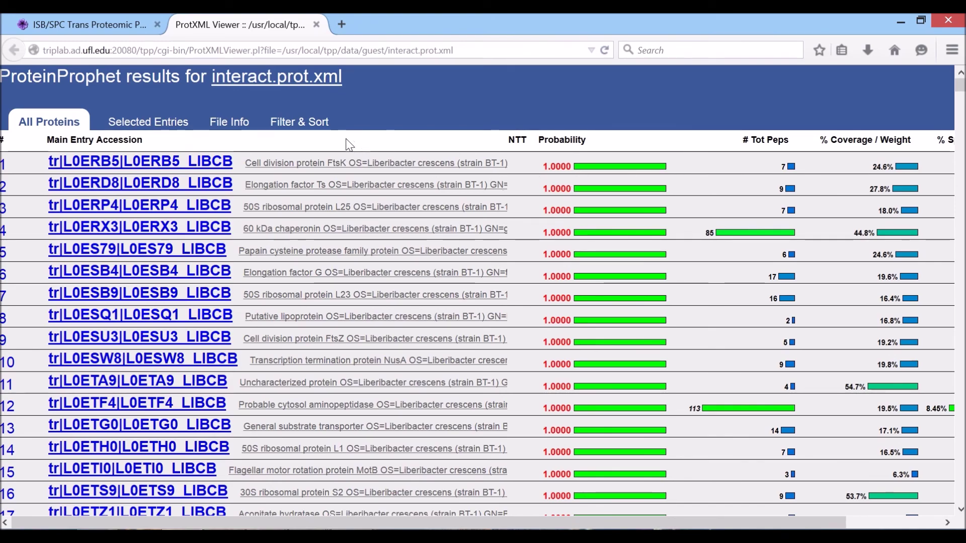
{"action": "left_click", "coordinate": [308, 128]}
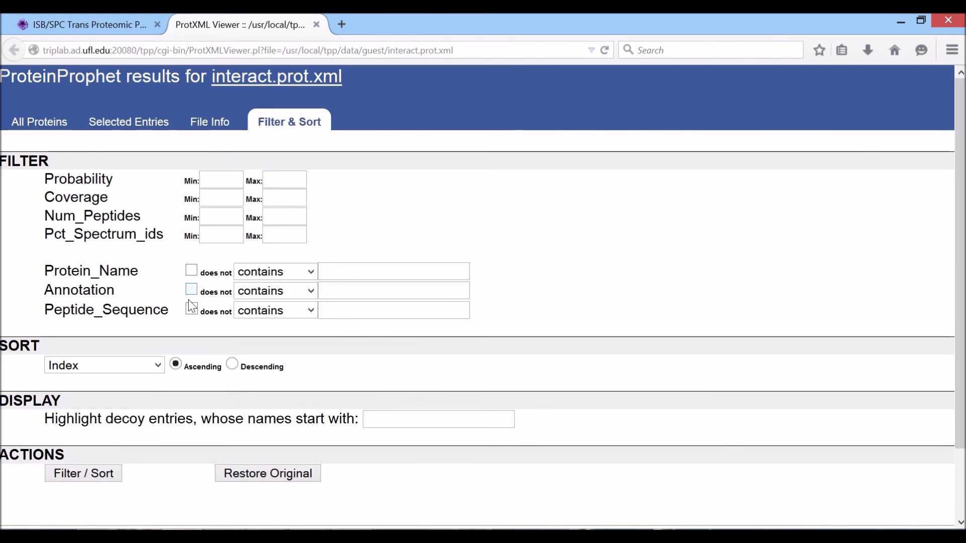
Filter proteins to probability min 0.95 and max 1.
{"action": "left_click", "coordinate": [221, 180]}
{"action": "type", "text": "0.95"}
{"action": "key", "text": "Tab"}
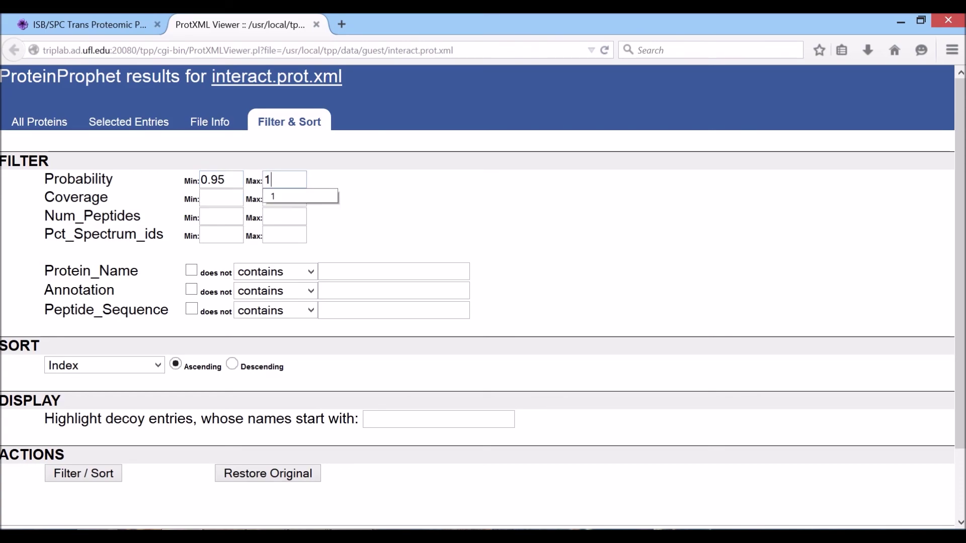
{"action": "type", "text": "1"}
{"action": "left_click", "coordinate": [95, 474]}
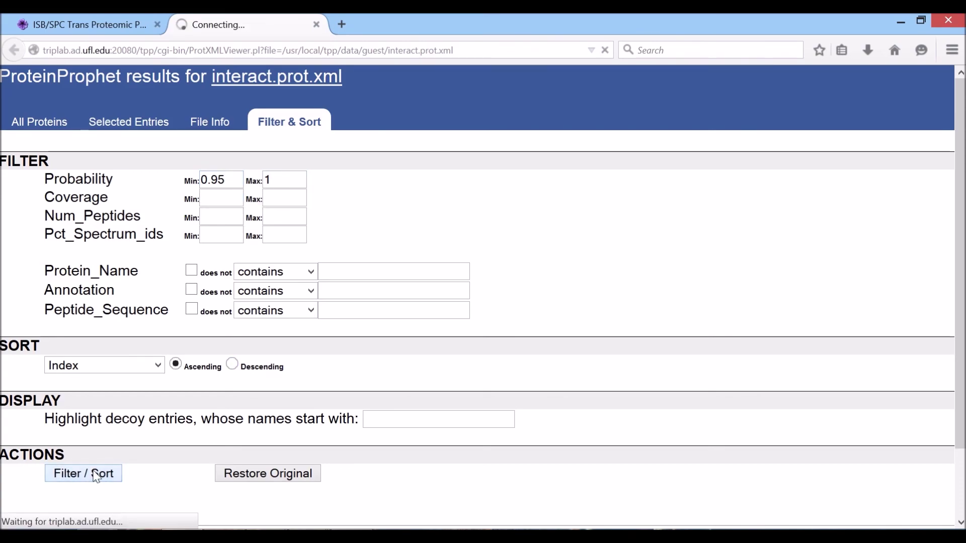
Scroll through the filtered protein table to review the high-probability results.
{"action": "scroll", "coordinate": [407, 302], "scroll_direction": "down", "scroll_amount": 8}
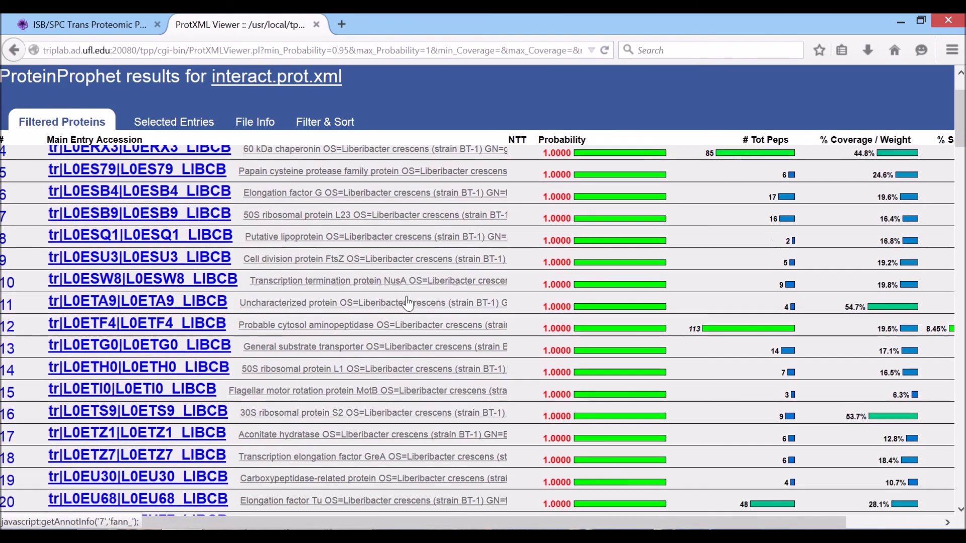
{"action": "scroll", "coordinate": [407, 302], "scroll_direction": "down", "scroll_amount": 20}
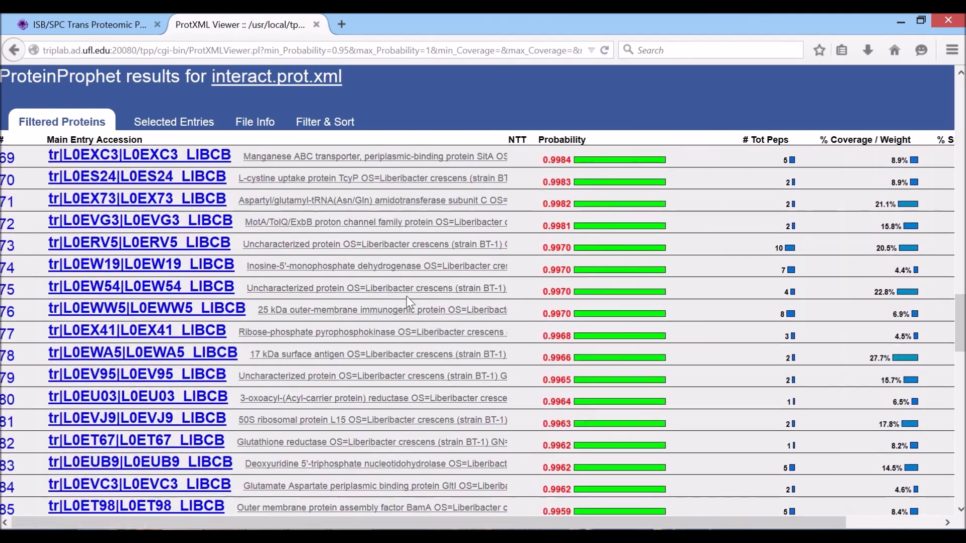
{"action": "scroll", "coordinate": [409, 301], "scroll_direction": "down", "scroll_amount": 14}
{"action": "scroll", "coordinate": [407, 302], "scroll_direction": "up", "scroll_amount": 10}
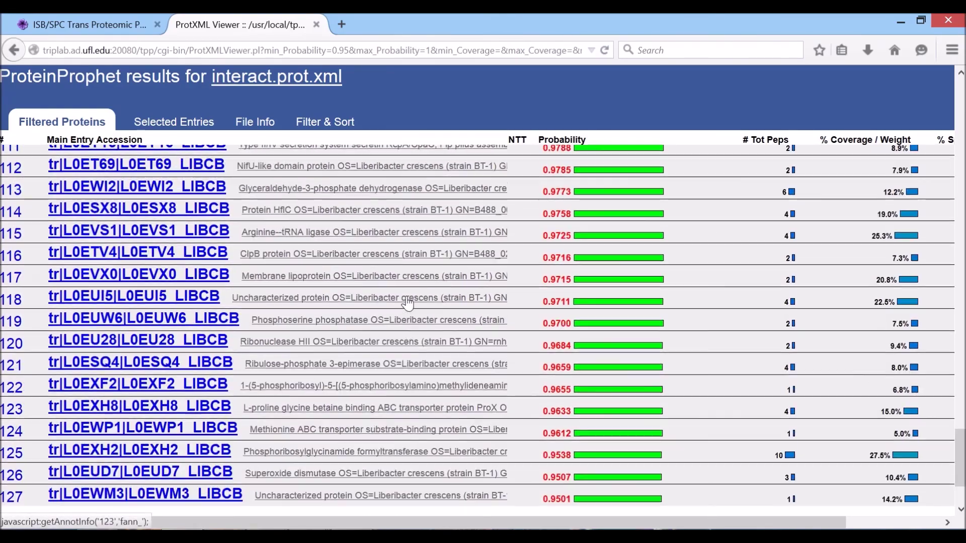
{"action": "scroll", "coordinate": [407, 302], "scroll_direction": "up", "scroll_amount": 20}
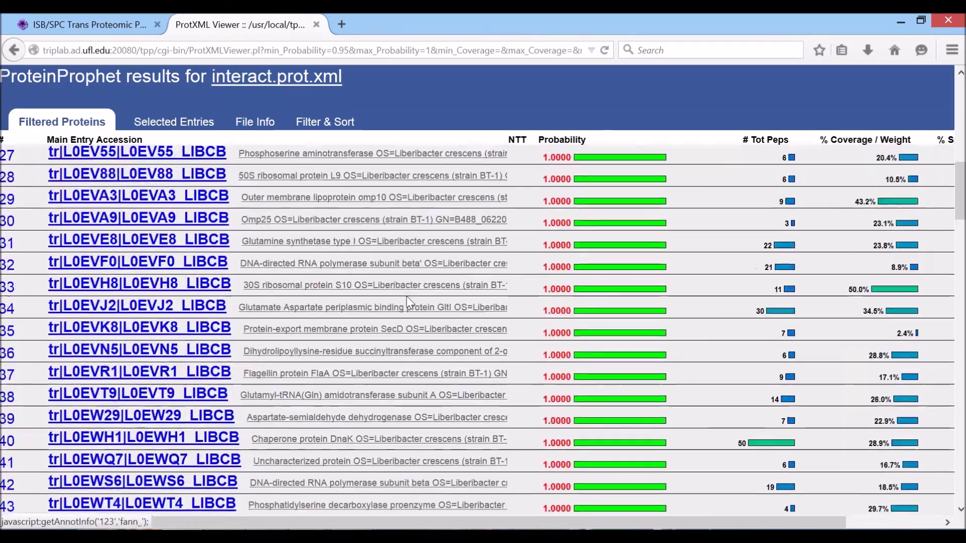
{"action": "scroll", "coordinate": [406, 297], "scroll_direction": "up", "scroll_amount": 5}
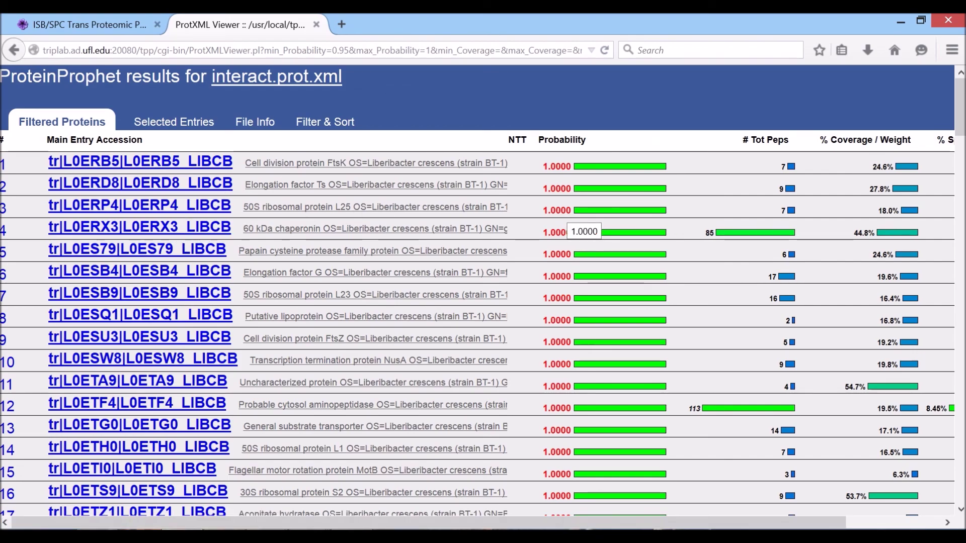
{"action": "scroll", "coordinate": [310, 194], "scroll_direction": "down", "scroll_amount": 7}
{"action": "scroll", "coordinate": [310, 194], "scroll_direction": "up", "scroll_amount": 7}
{"action": "scroll", "coordinate": [310, 194], "scroll_direction": "up", "scroll_amount": 1}
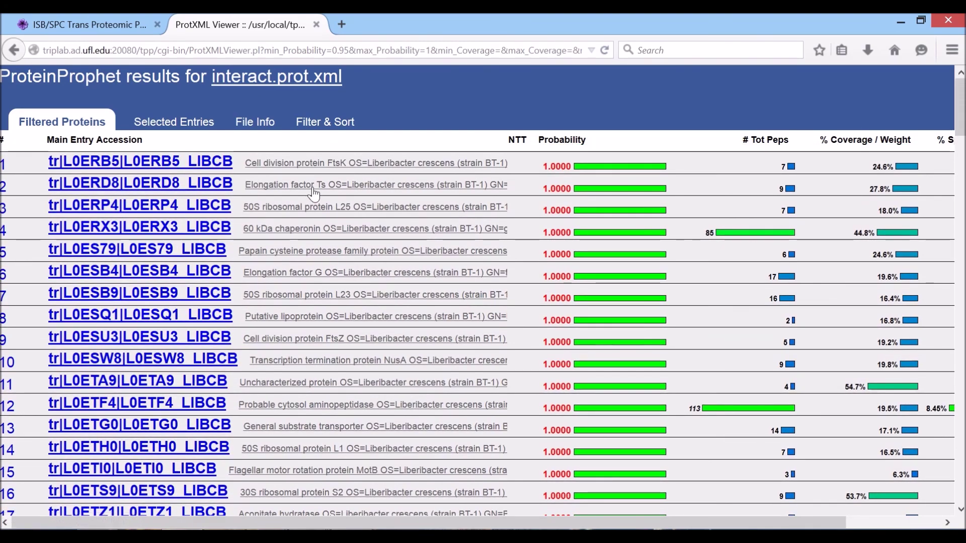